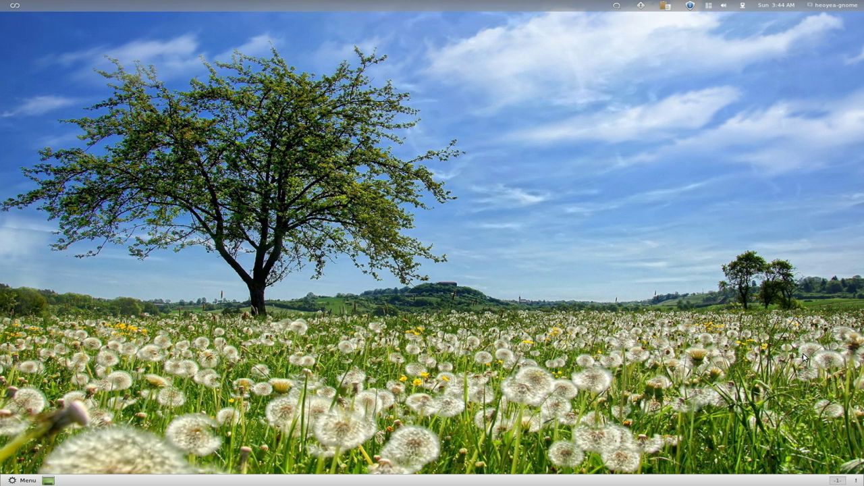
Launch the Sunflower file manager and cycle the focus between its two folder panes
key("ctrl+space")
key("Return")
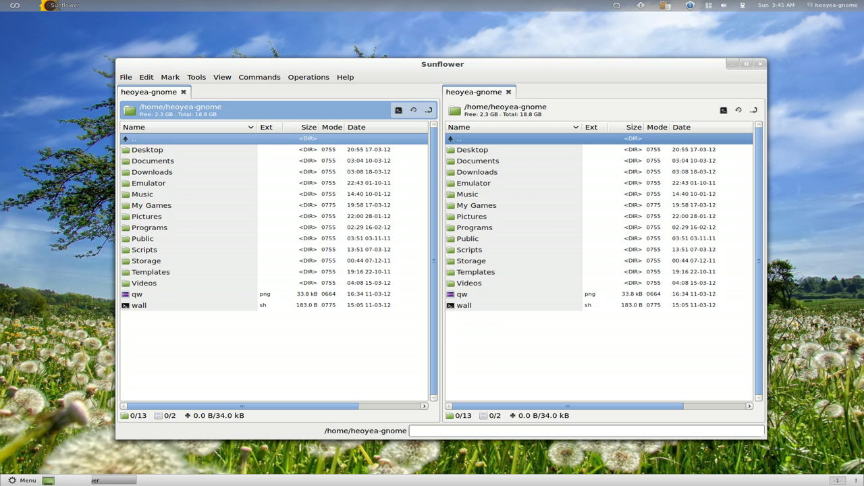
key("Tab")
key("Tab")
key("Tab")
key("Tab")
Open the Downloads folder from the home folder list in the left pane
key("Down")
key("Down")
key("Down")
key("Down")
key("Down")
key("Up")
key("Down")
key("Down")
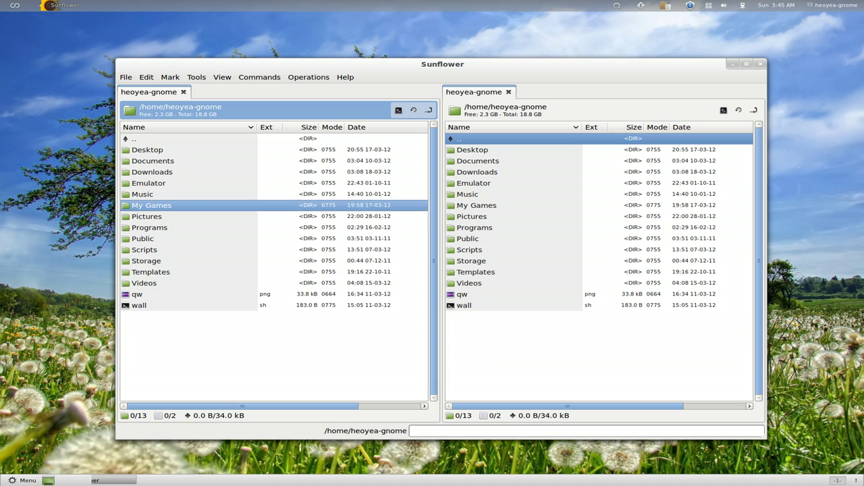
key("Down")
key("Down")
key("Up")
key("Up")
key("Up")
key("Up")
key("Up")
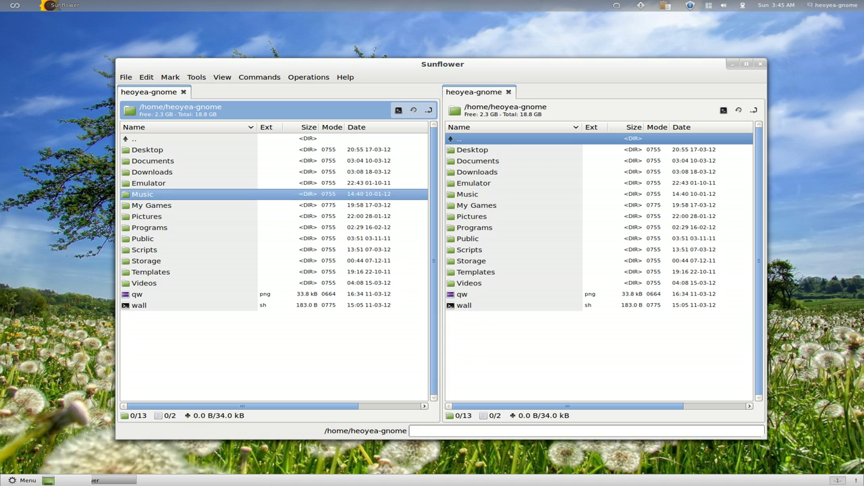
key("Return")
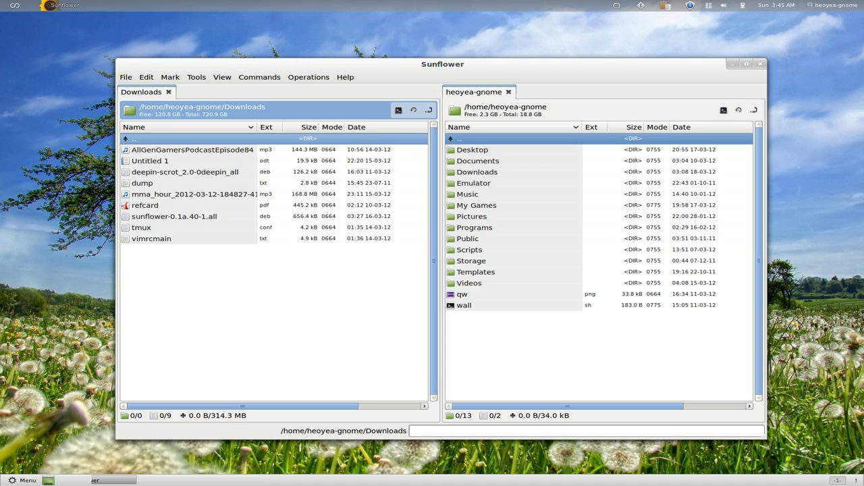
Open the Scripts folder from the home folder list in the right pane
key("Tab")
key("Down")
key("Down")
key("Down")
key("Down")
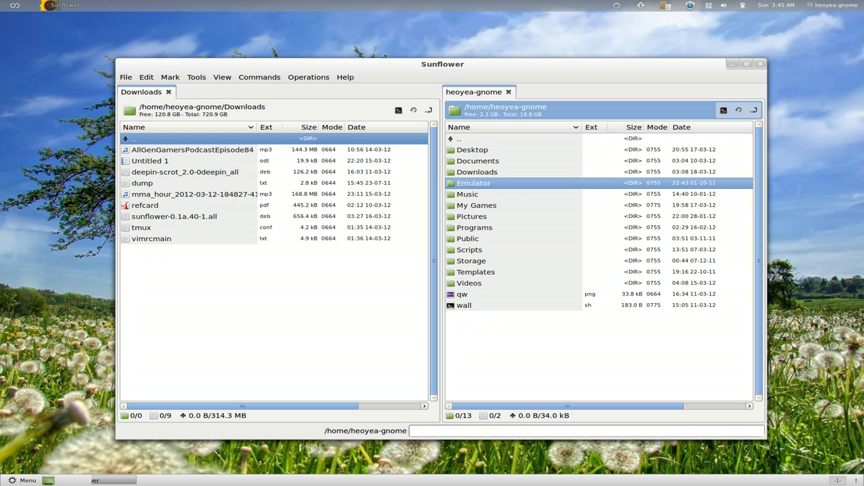
key("Down")
key("Down")
key("Down")
key("Down")
key("Down")
key("Down")
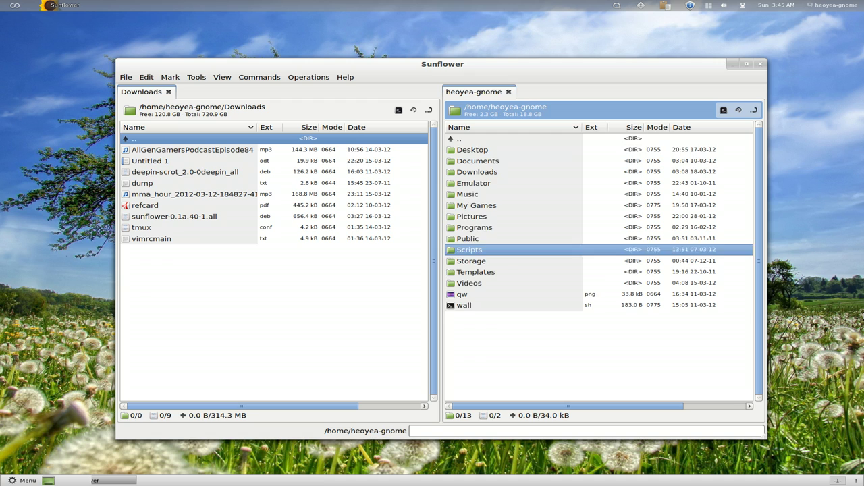
key("Return")
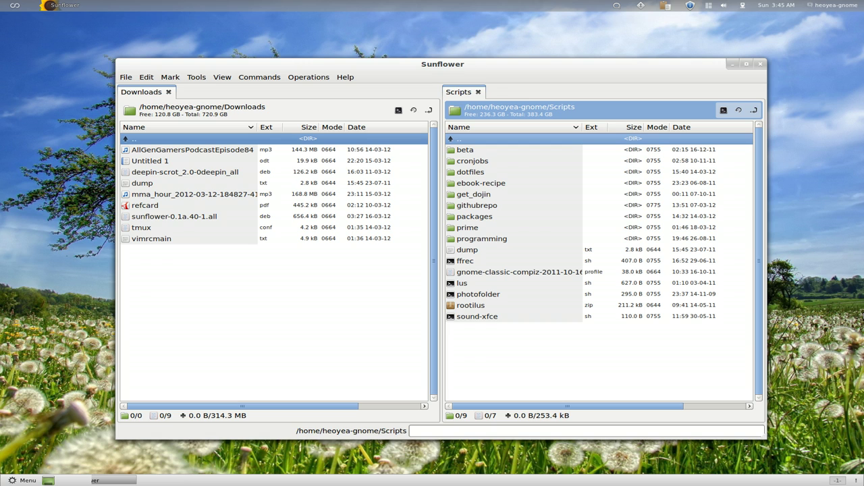
Swap the two panes' folders repeatedly, ending with Downloads in the left pane and Scripts in the right
key("ctrl+u")
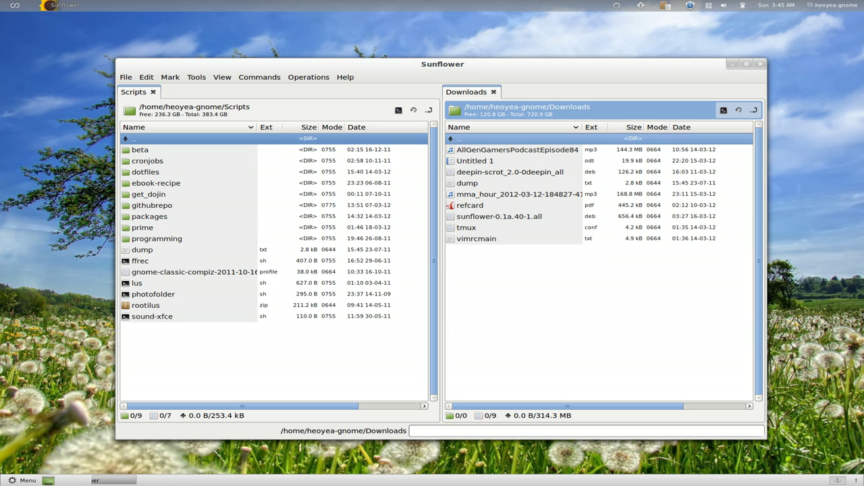
key("ctrl+u")
key("ctrl+u")
key("ctrl+u")
key("ctrl+u")
key("ctrl+u")
Open the cronjobs folder from Scripts in a new tab of the right pane
key("Down")
key("Down")
key("Down")
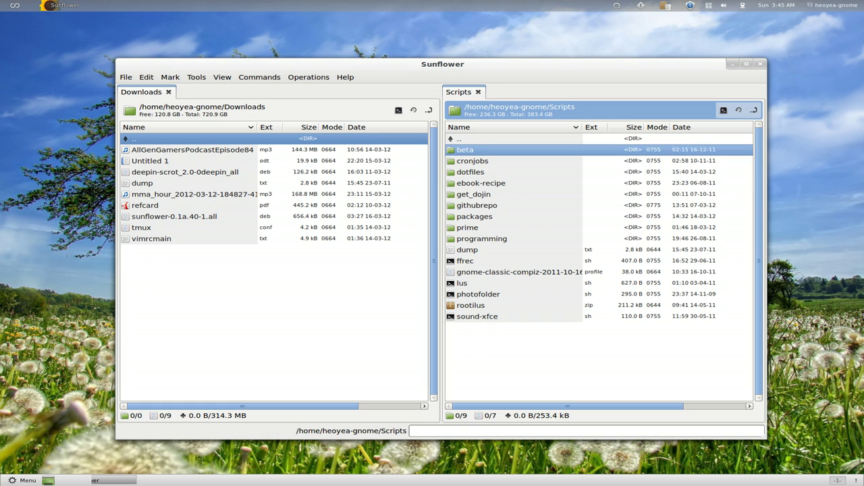
key("Up")
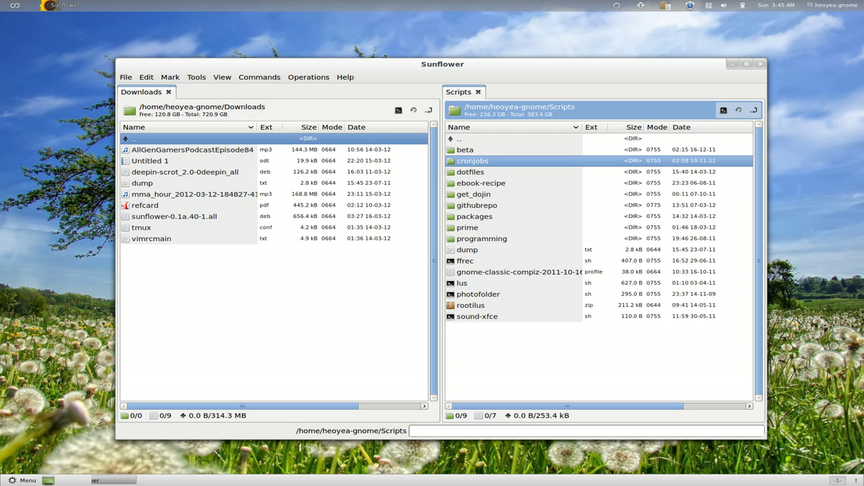
key("Down")
key("Up")
key("ctrl+Return")
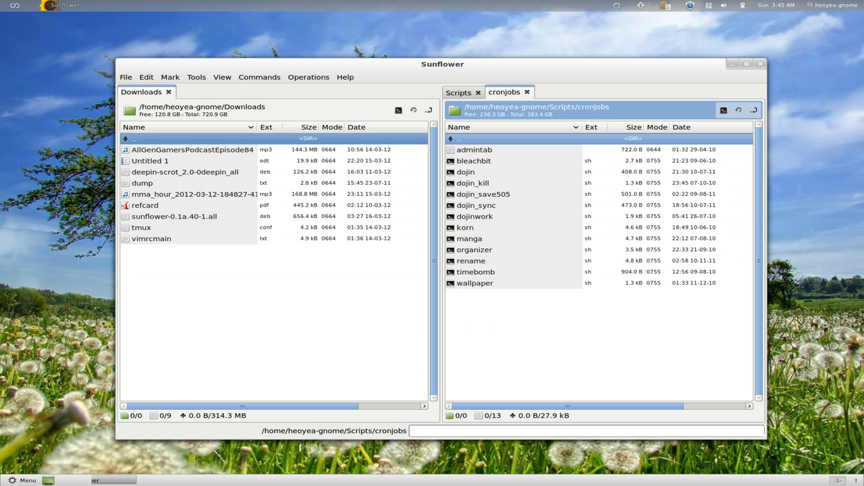
Switch back and forth between the Scripts and cronjobs tabs, ending on Scripts
left_click(463, 94)
left_click(493, 96)
key("ctrl+Tab")
key("ctrl+Tab")
key("ctrl+Tab")
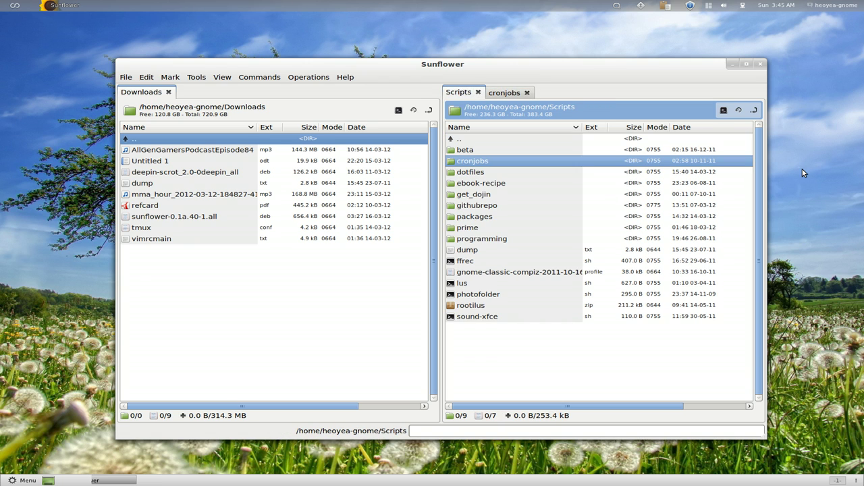
Go up from Downloads to the home folder in the left pane
key("Tab")
key("Tab")
key("Tab")
key("Down")
key("Up")
key("Return")
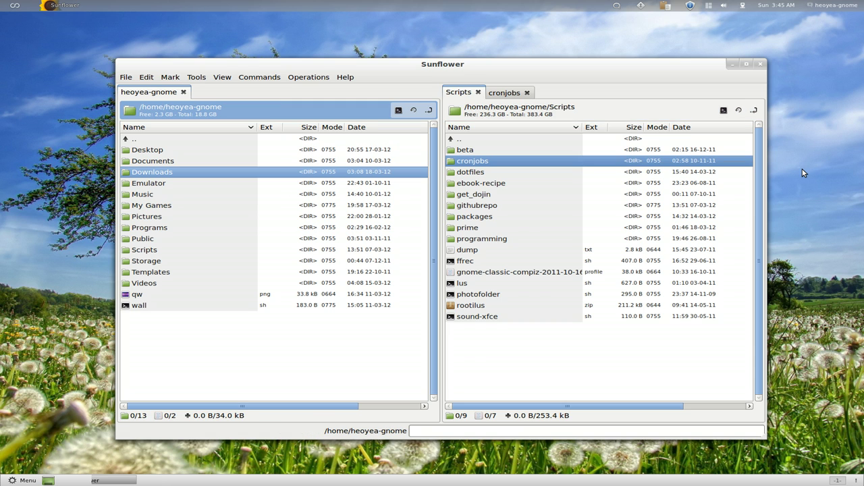
Cycle through the right pane's tabs and close the cronjobs tab
key("Tab")
key("ctrl+Tab")
key("ctrl+Tab")
key("ctrl+Tab")
key("ctrl+Tab")
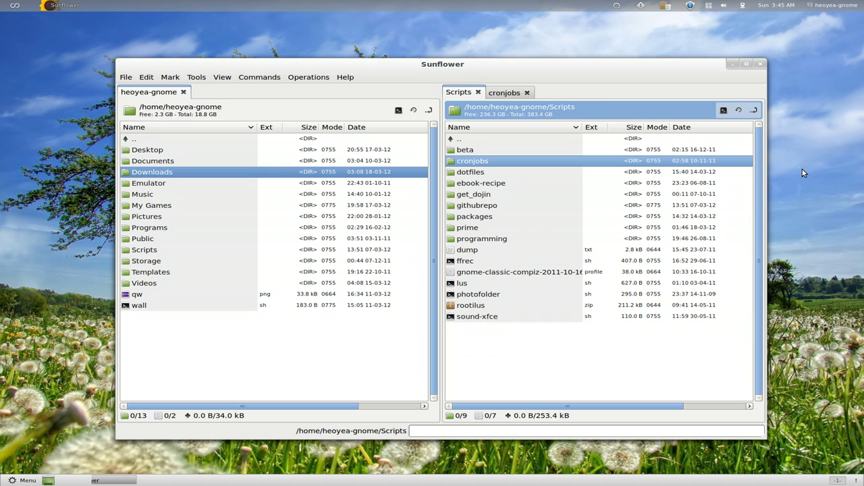
key("ctrl+Tab")
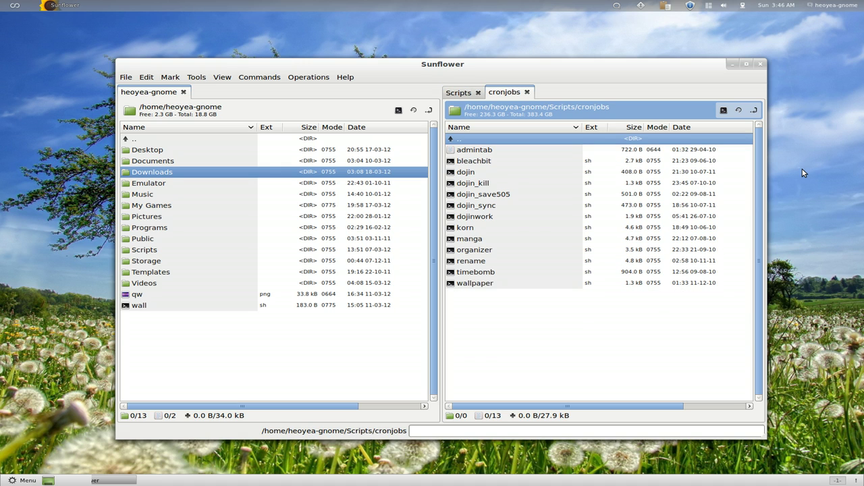
key("ctrl+w")
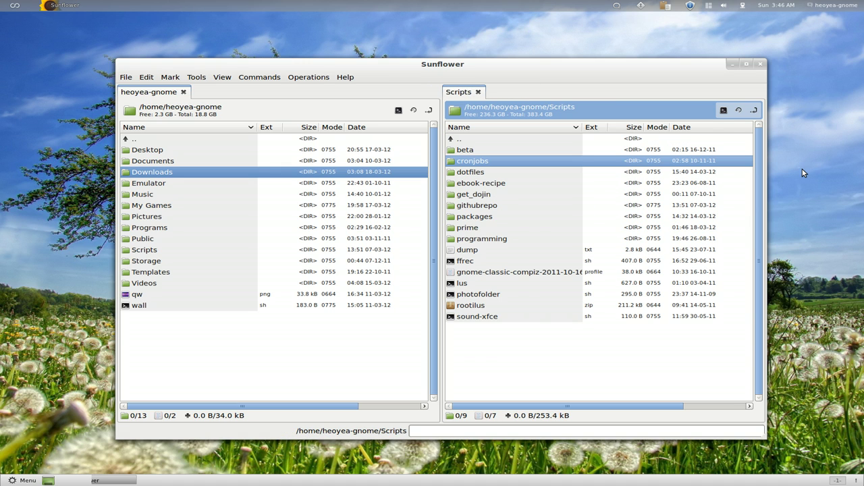
Open a second tab of the Scripts folder in the right pane and close it again
key("Down")
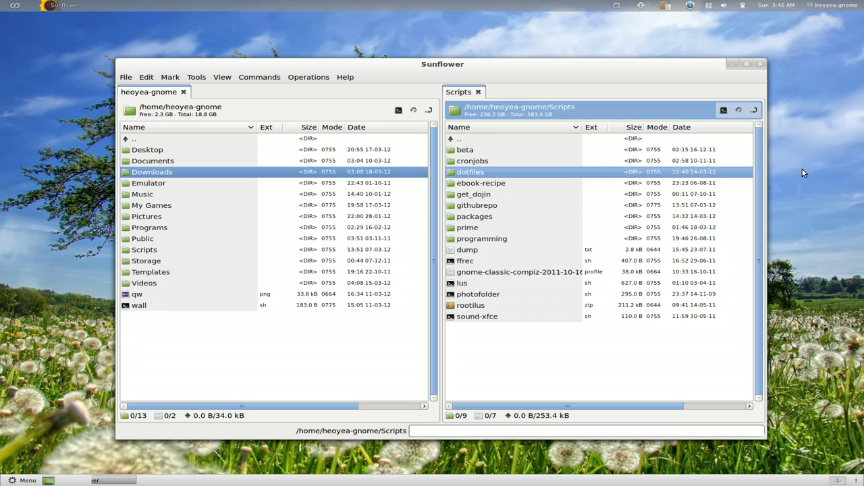
key("ctrl+t")
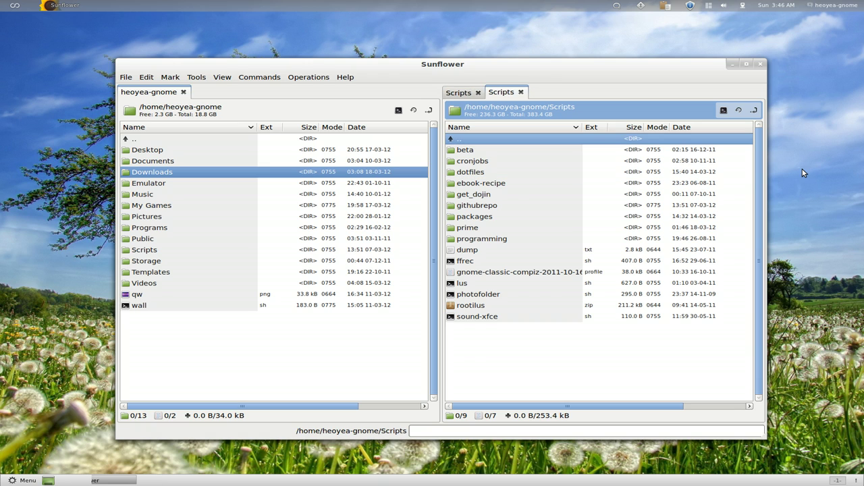
key("Down")
key("Down")
key("Down")
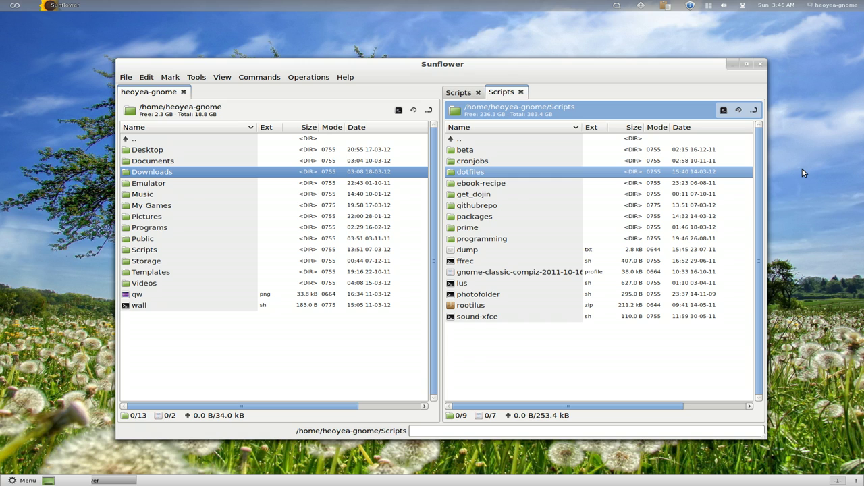
key("ctrl+w")
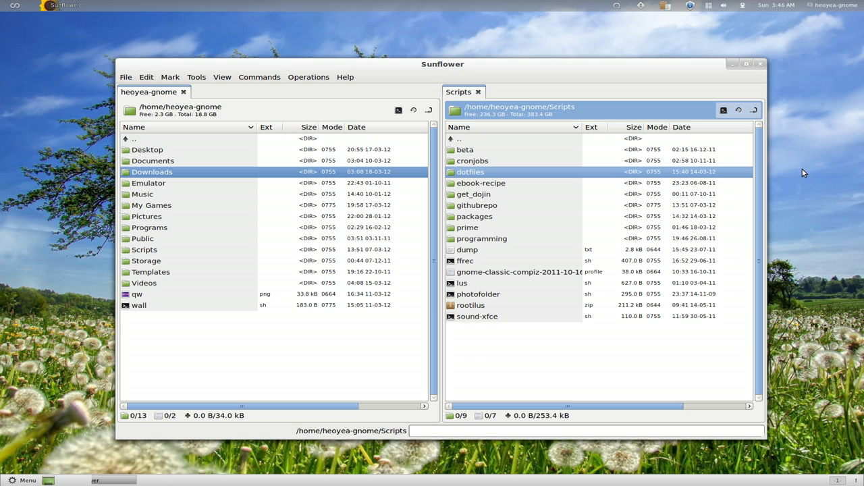
List the Scripts folder with ls in a terminal tab of the right pane and close the terminal
key("ctrl+z")
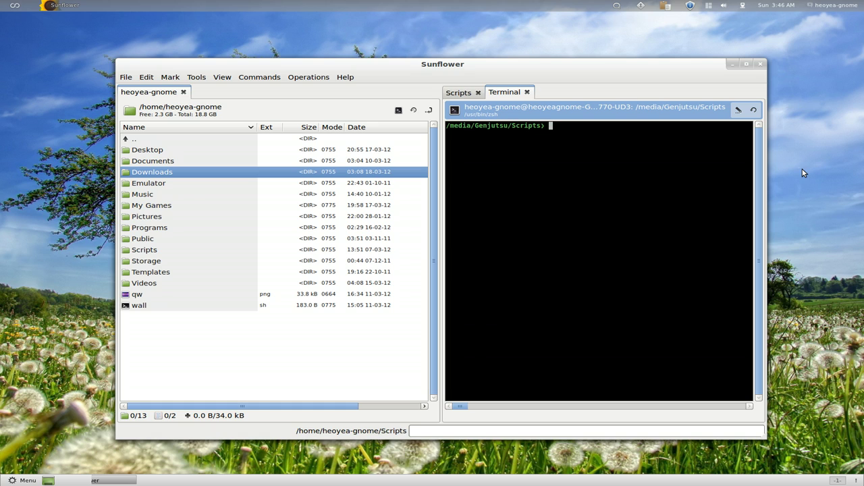
left_click_drag(544, 126, 473, 125)
left_click(583, 141)
type("ls")
key("Return")
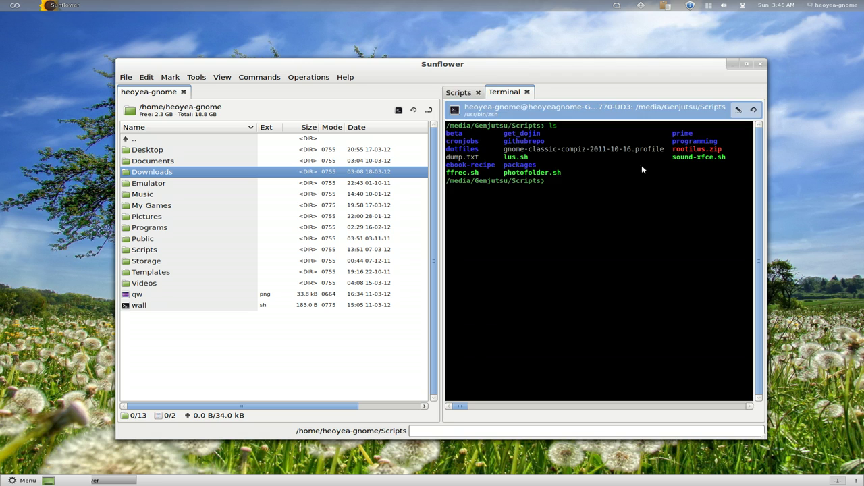
key("ctrl+d")
type("w")
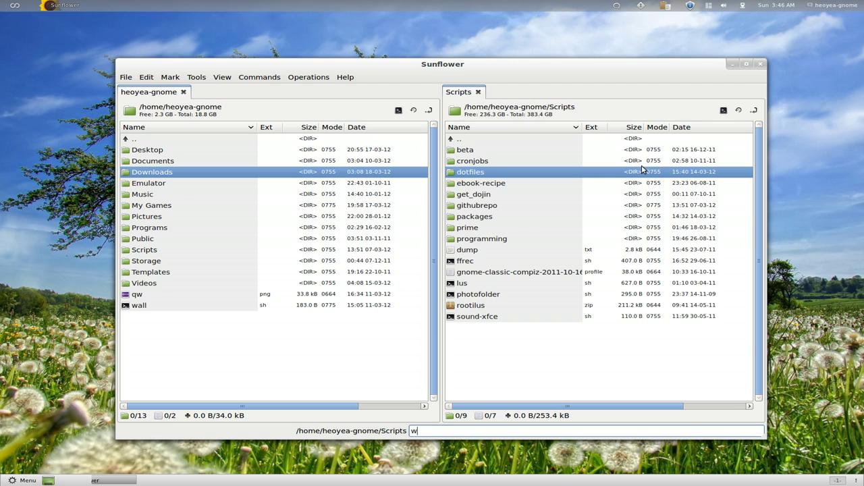
Mark all files in Scripts that share photofolder's sh extension, and unmark them again
key("Tab")
key("Down")
key("Tab")
key("Down")
key("Down")
key("Down")
key("Down")
key("Down")
key("Down")
key("Down")
key("Down")
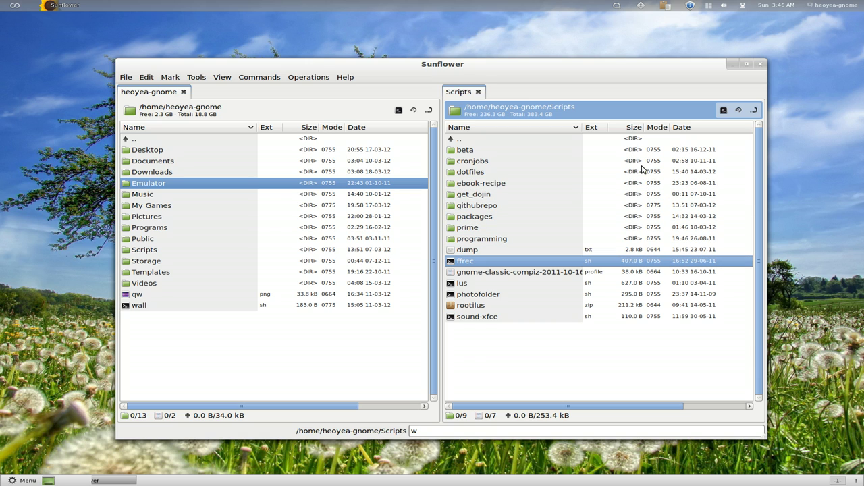
key("Down")
key("Down")
key("Down")
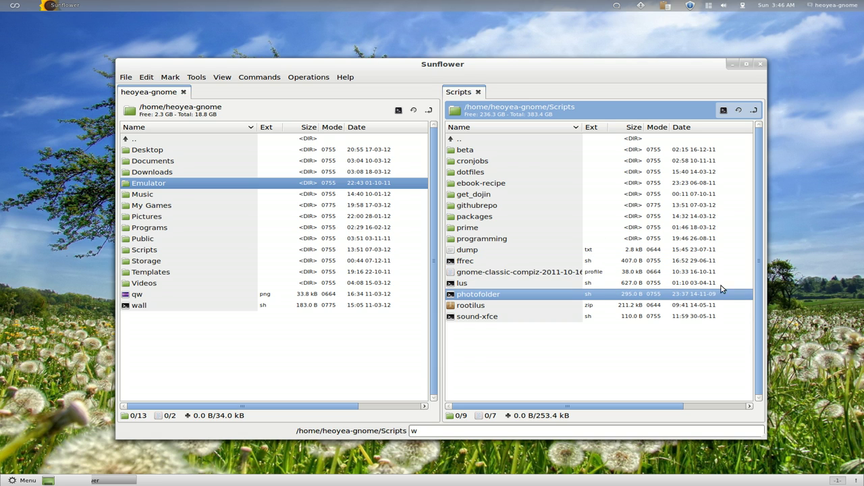
key("alt+KP_Add")
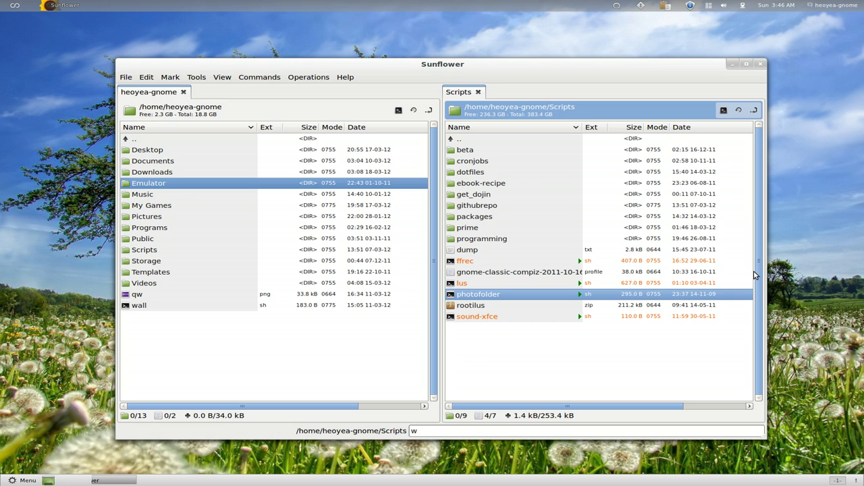
key("alt+KP_Subtract")
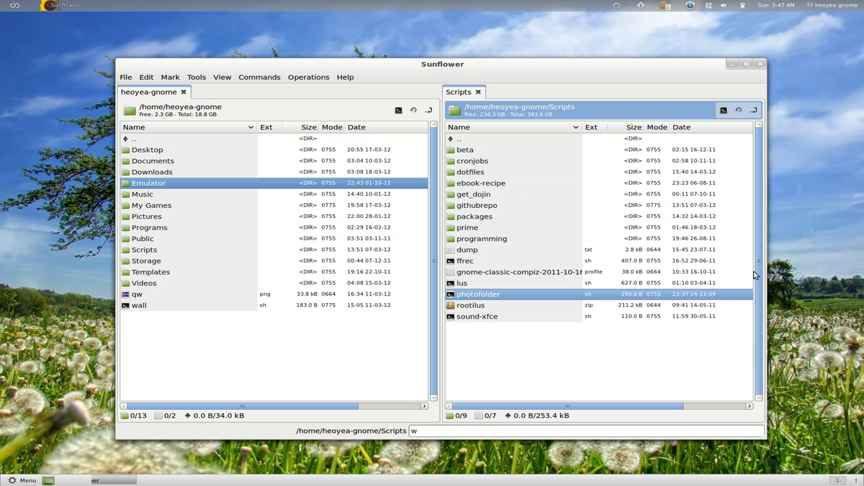
Go up two folder levels from Scripts in the right pane and re-enter the home folder
key("Up")
key("Up")
key("Up")
key("Up")
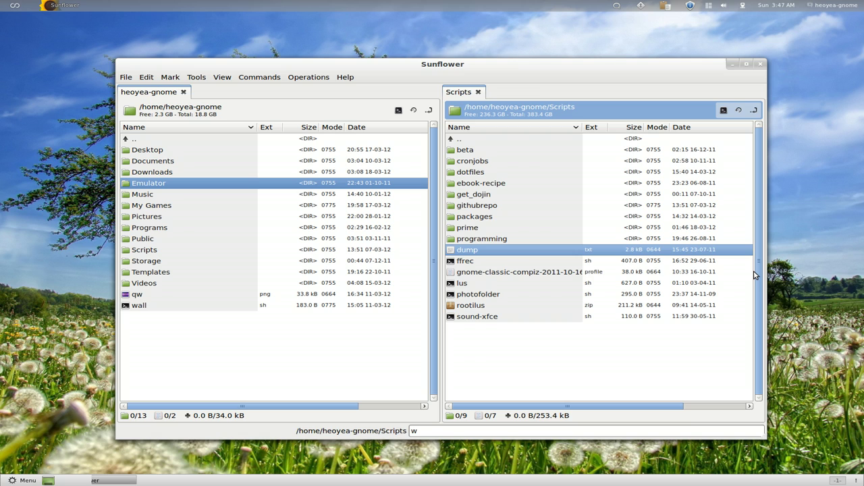
key("BackSpace")
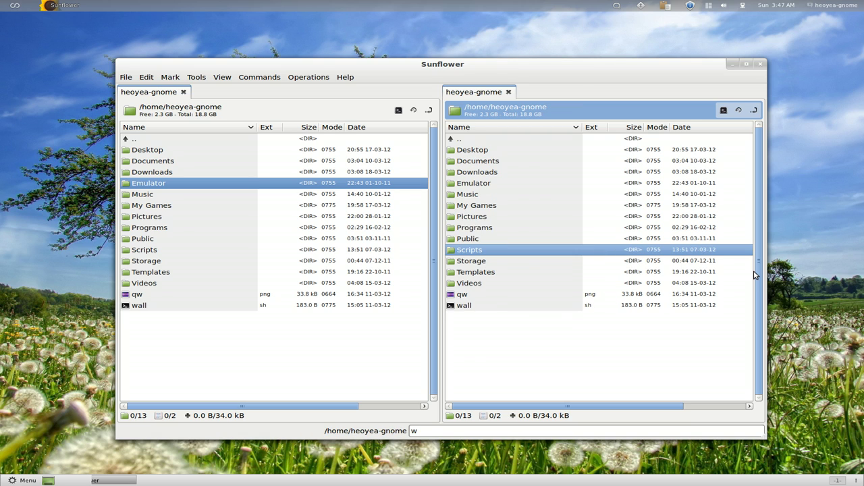
key("BackSpace")
key("Return")
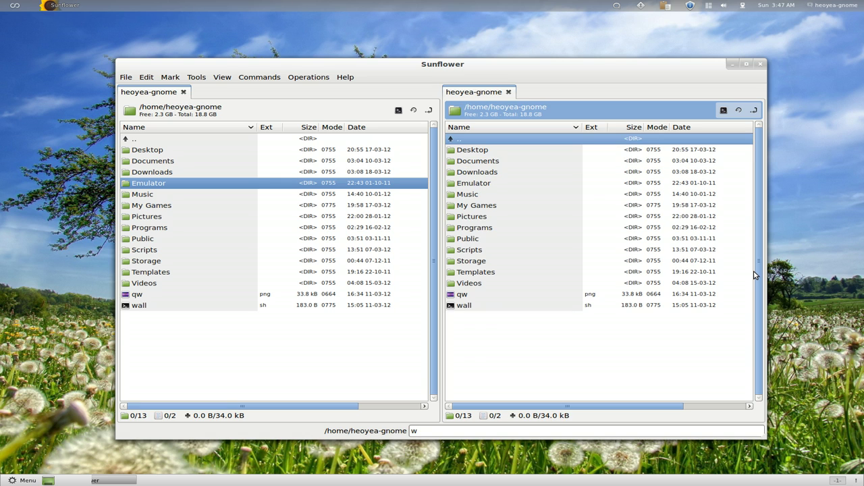
Reopen the Scripts folder from the home folder list in the right pane
key("Down")
key("Down")
key("Down")
key("Down")
key("Down")
key("Down")
key("Down")
key("Down")
key("Down")
key("Down")
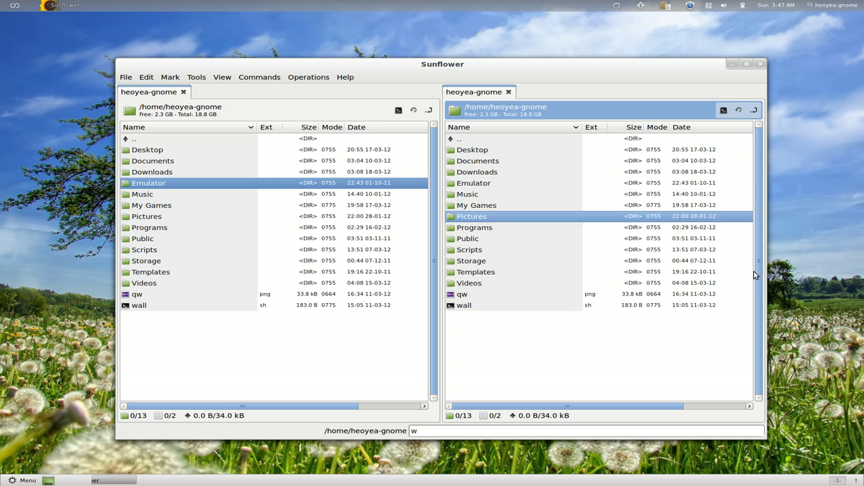
key("Return")
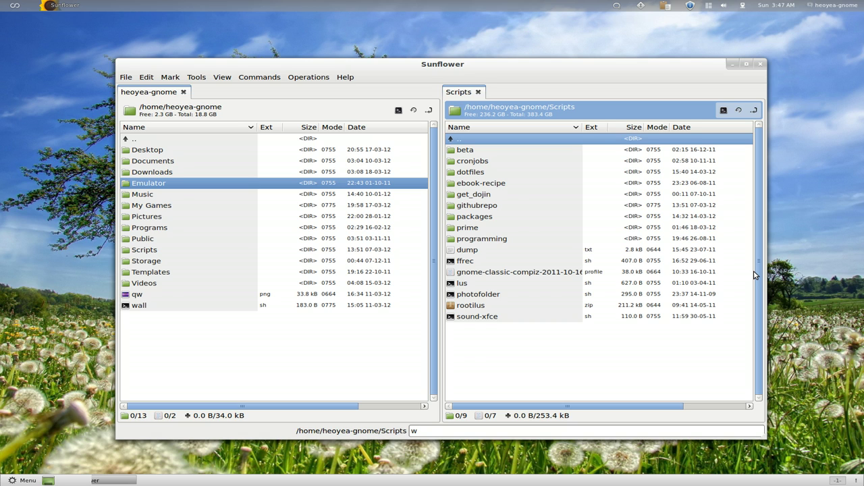
Enter the sample text dsfkakdsfdfdsf in the command line and clear it
key("BackSpace")
type("dsfkakdsfdfdsf")
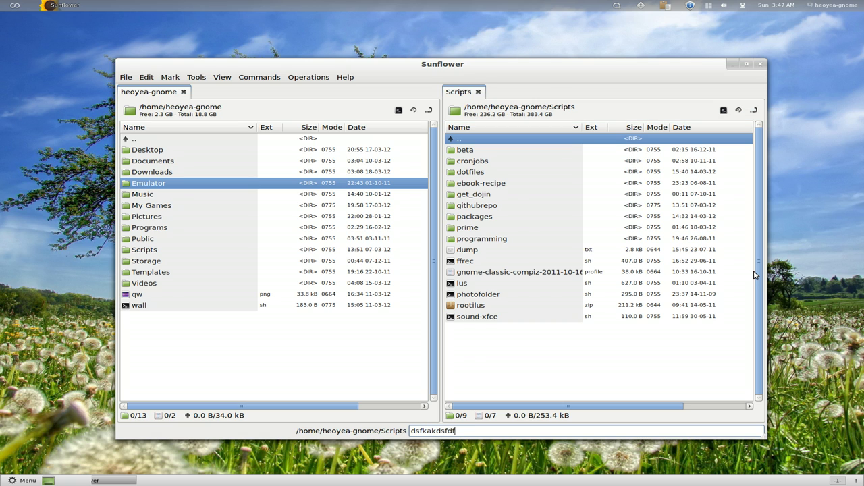
double_click(500, 433)
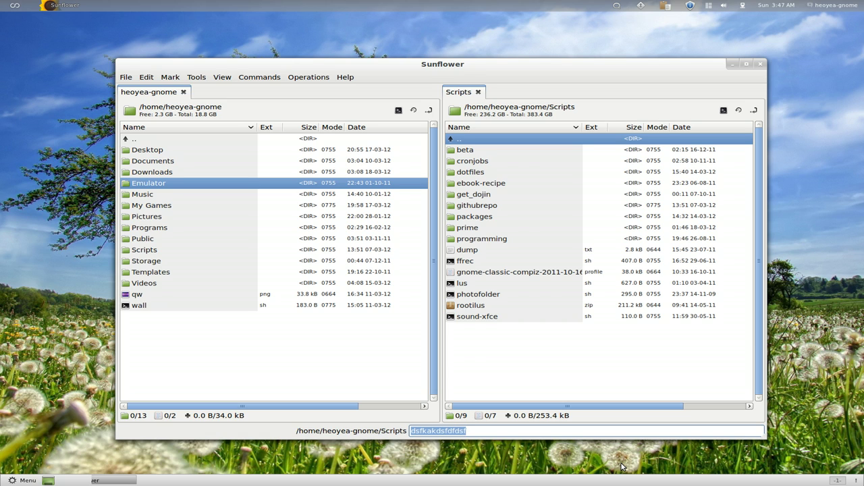
key("BackSpace")
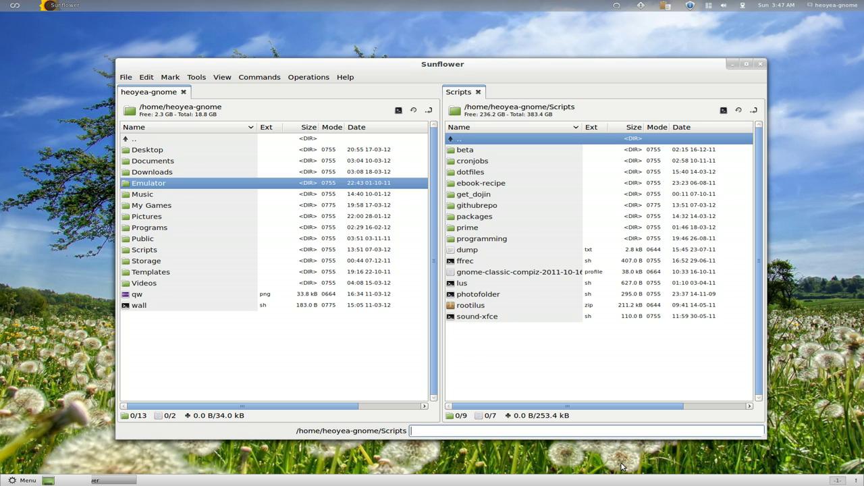
Run ./lus and ls from the command line in the Scripts folder, and restart the resulting terminal session
left_click(467, 152)
left_click(433, 435)
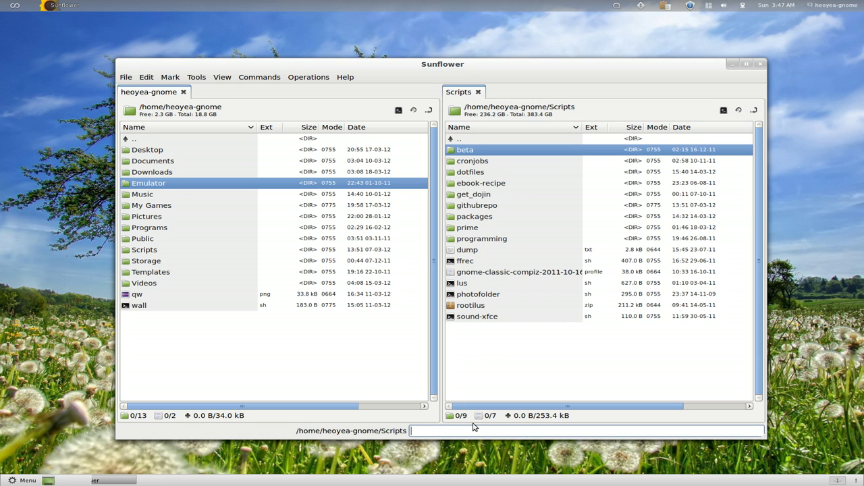
type("./lus")
key("Return")
type("ls")
key("Return")
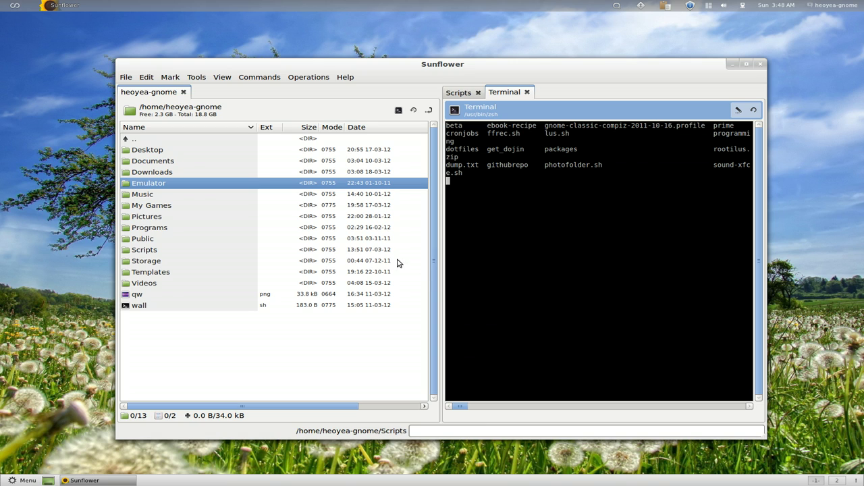
left_click(754, 109)
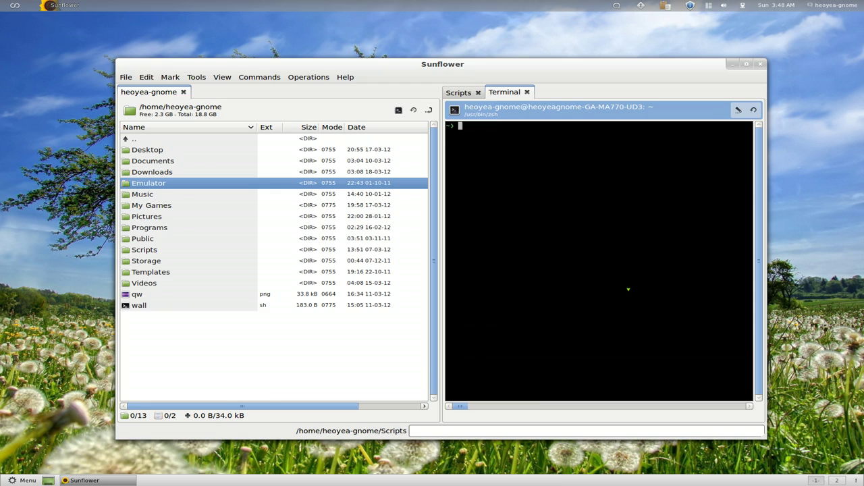
Quit Sunflower and relaunch it by searching the application launcher for sun
key("ctrl+q")
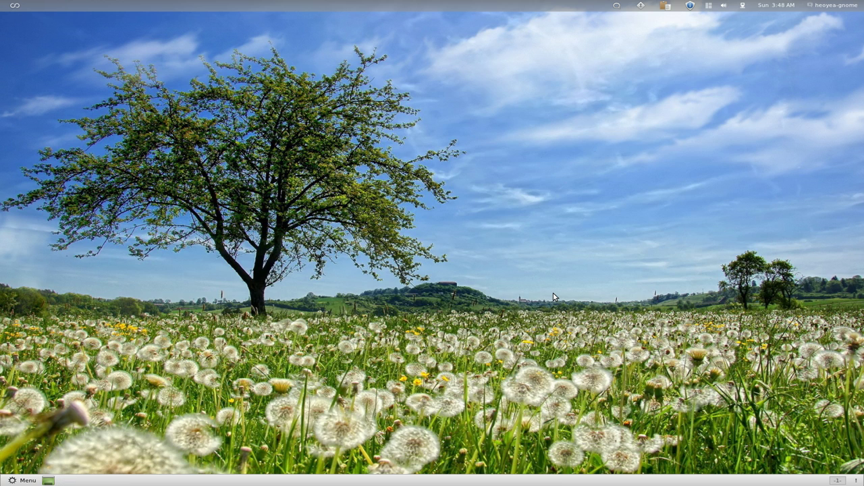
key("ctrl+space")
type("sun")
key("Return")
left_click(526, 365)
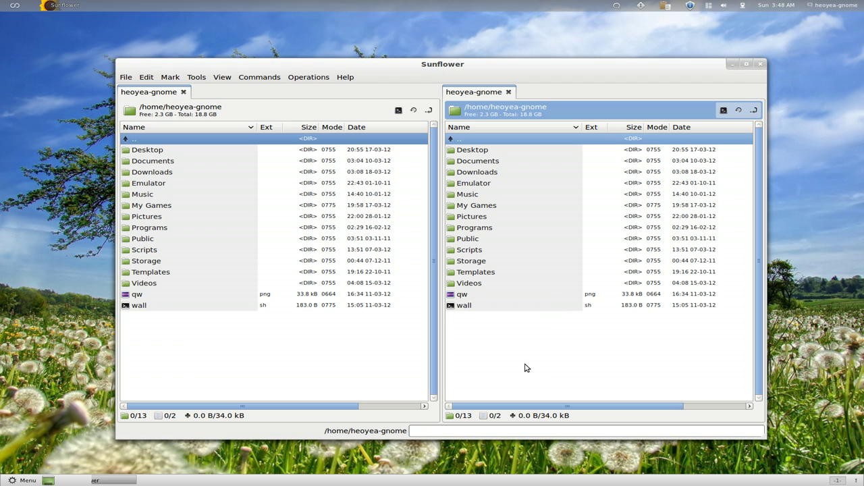
Switch the right pane to Downloads by running cd Downloads on the command line, and go back up to the home folder
left_click(447, 435)
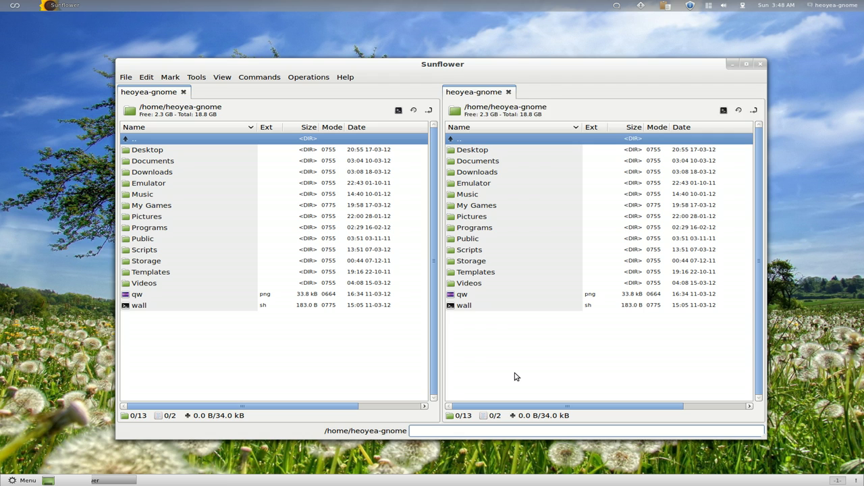
type("cd Downloads")
key("Return")
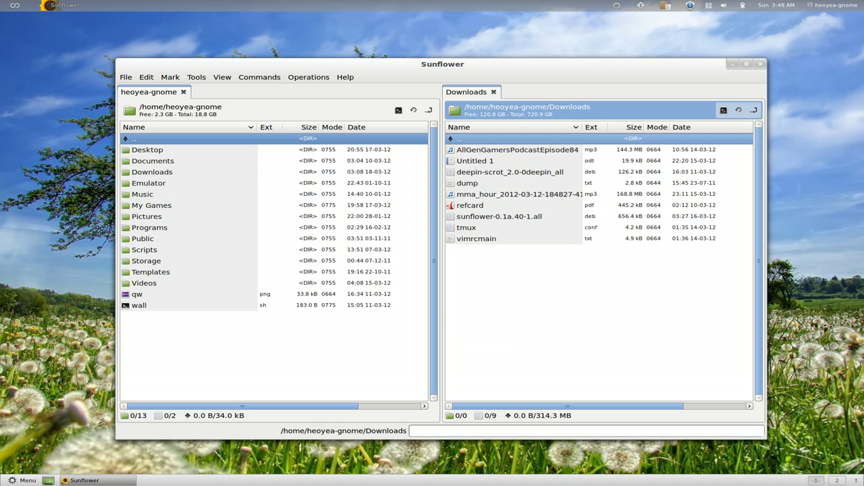
key("Tab")
key("Tab")
key("BackSpace")
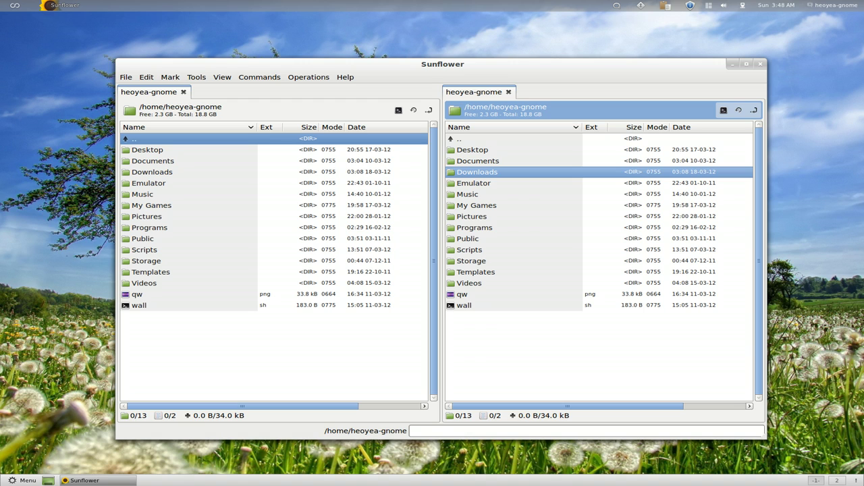
left_click(476, 229)
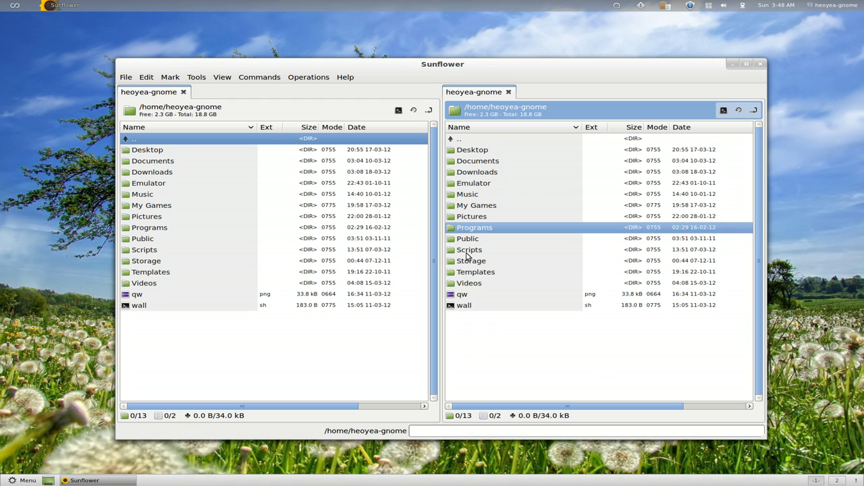
left_click(467, 251)
left_click(467, 284)
left_click(468, 251)
left_click(469, 273)
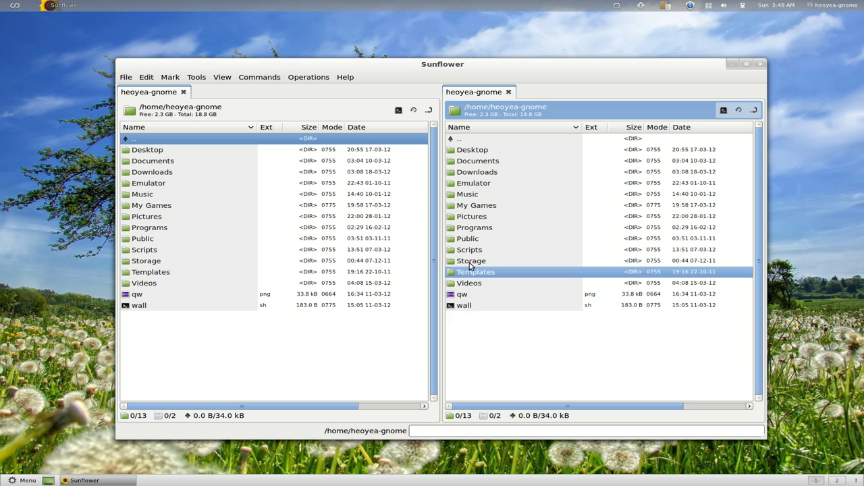
Enter the sample text kjdsjkf with My Games selected, clear it, and switch focus between the file list and the command line
left_click(493, 206)
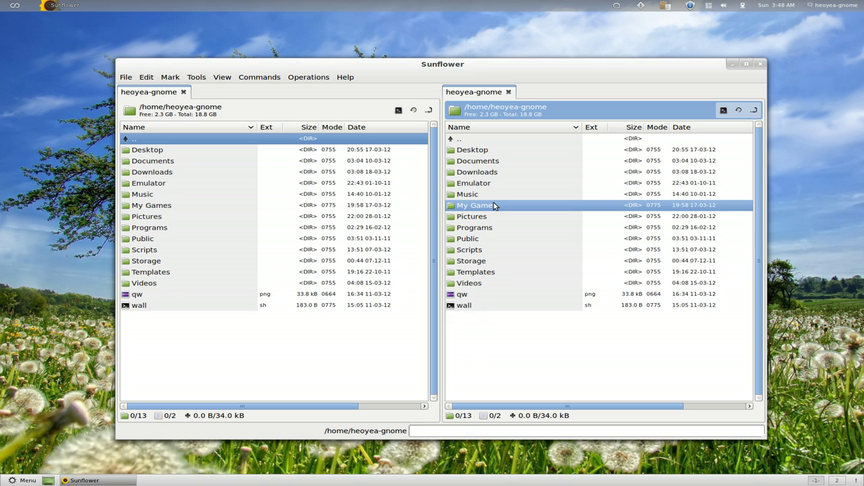
type("kjdsjkf")
double_click(451, 434)
key("BackSpace")
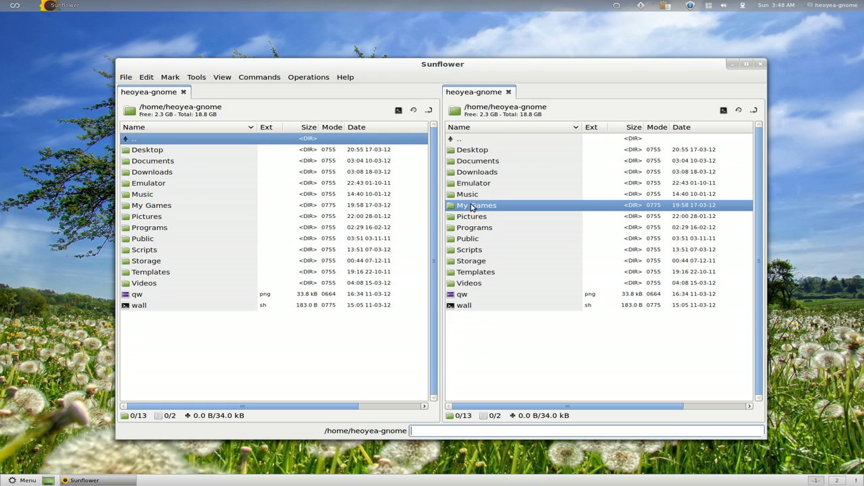
left_click(477, 173)
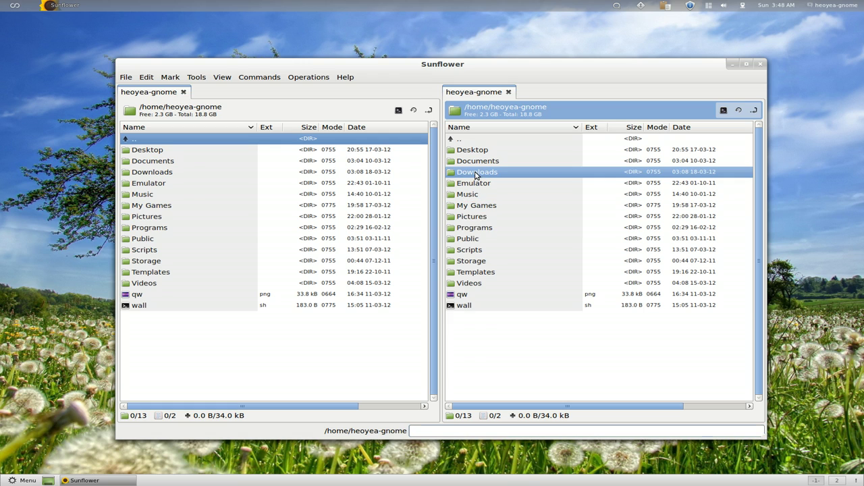
left_click(422, 431)
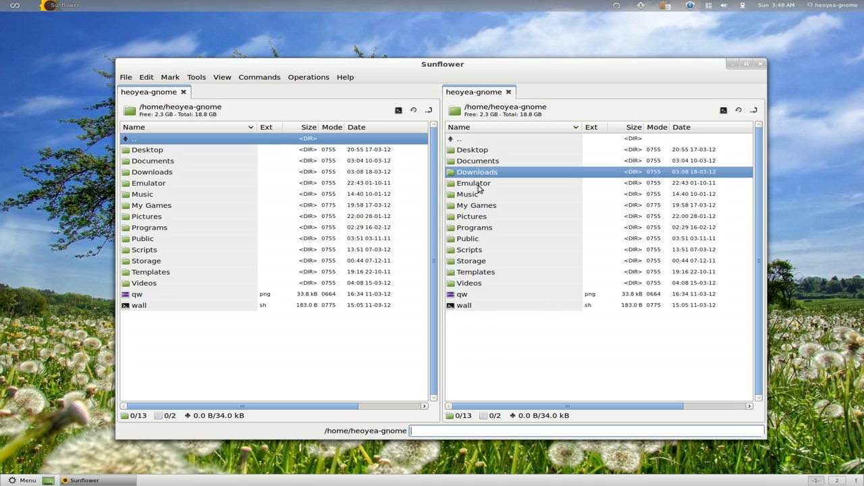
Find the Storage folder in the right pane's home folder list with the quick search st, and open it
left_click(480, 160)
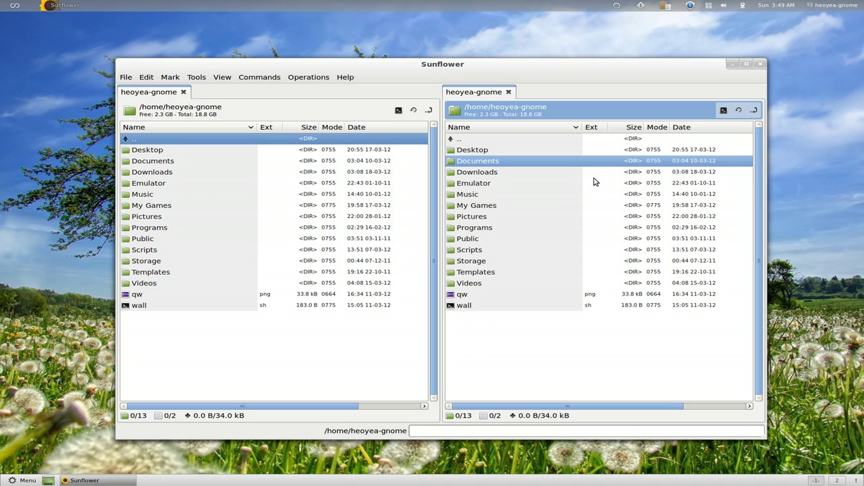
type("s")
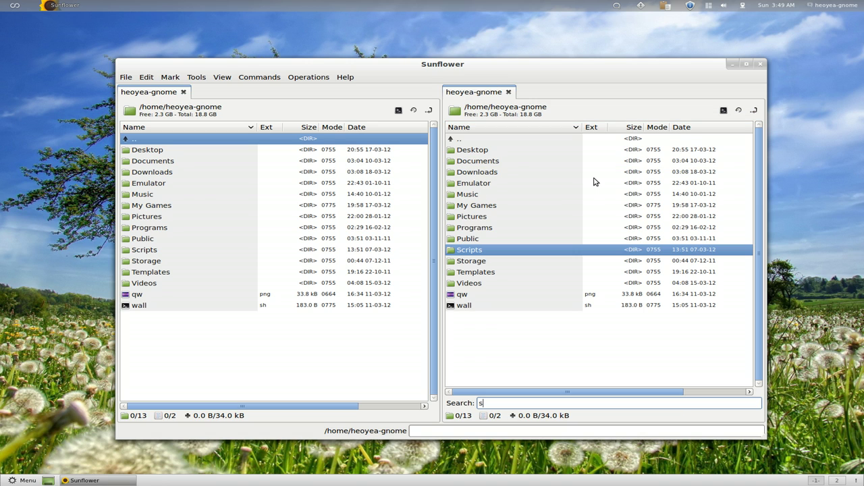
type("t")
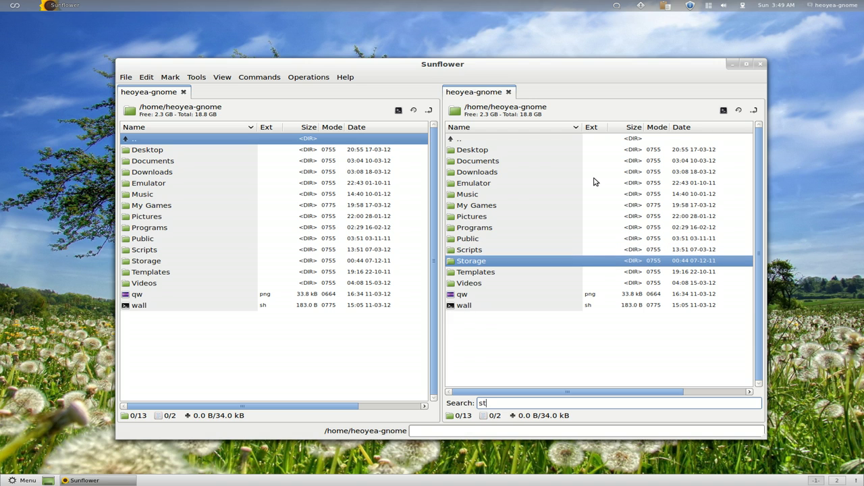
key("Return")
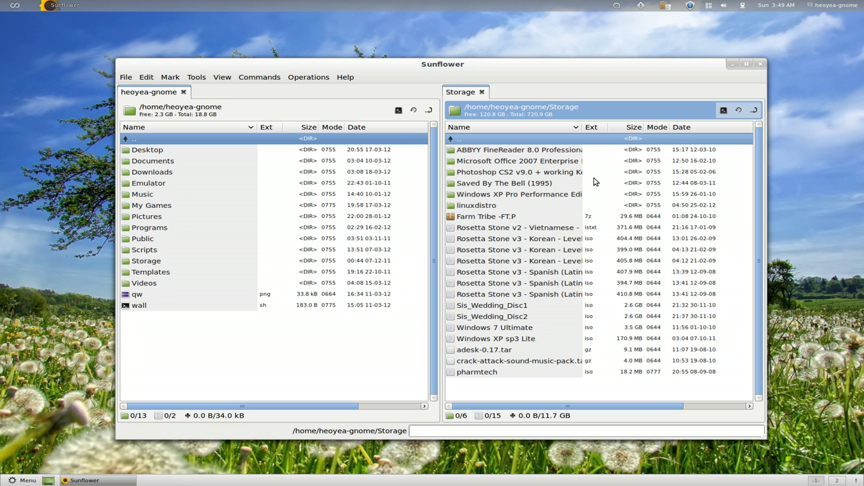
Go up two folder levels from Storage to /home and re-enter the home folder in the right pane
key("BackSpace")
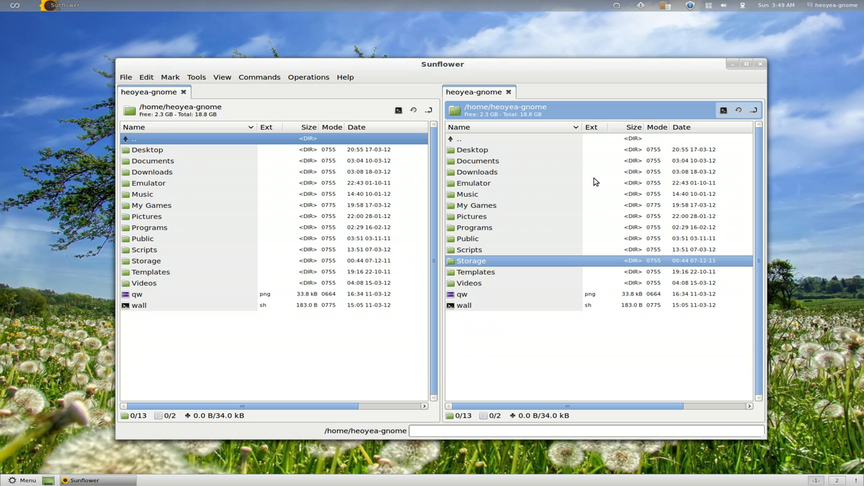
key("BackSpace")
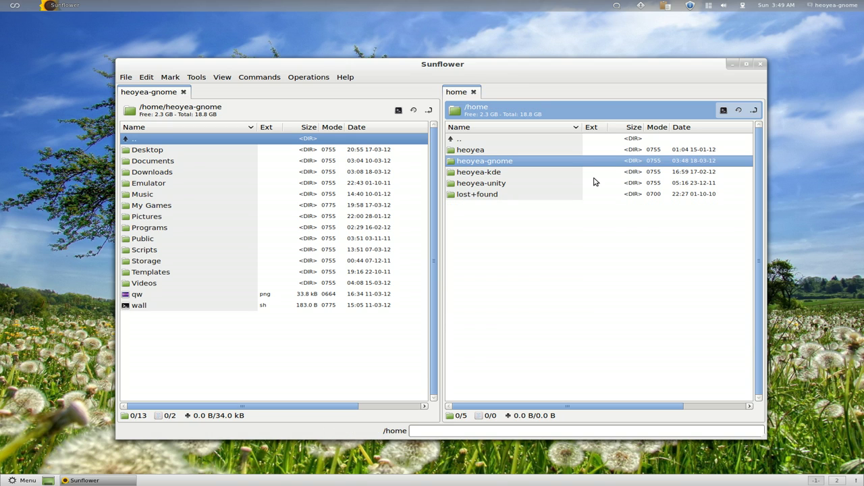
key("Return")
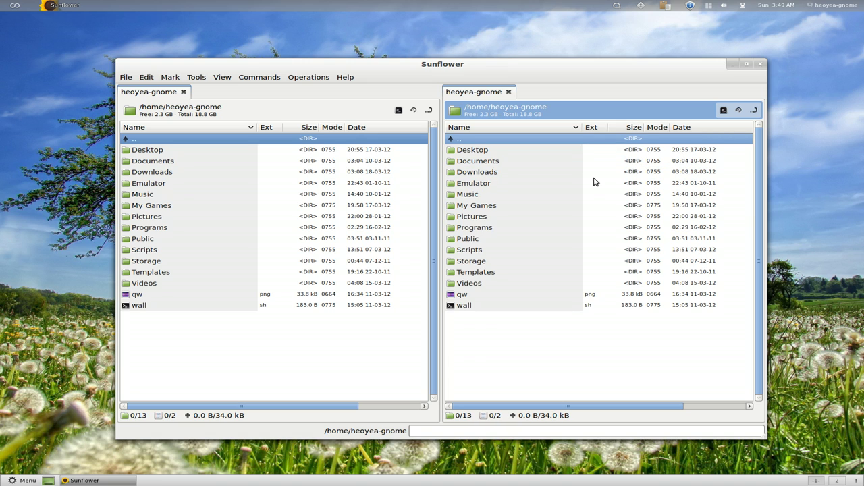
Quick-search the home folder list for pdfsddfdsfdf, dismiss the search, and re-enter the home folder by way of /home
type("p")
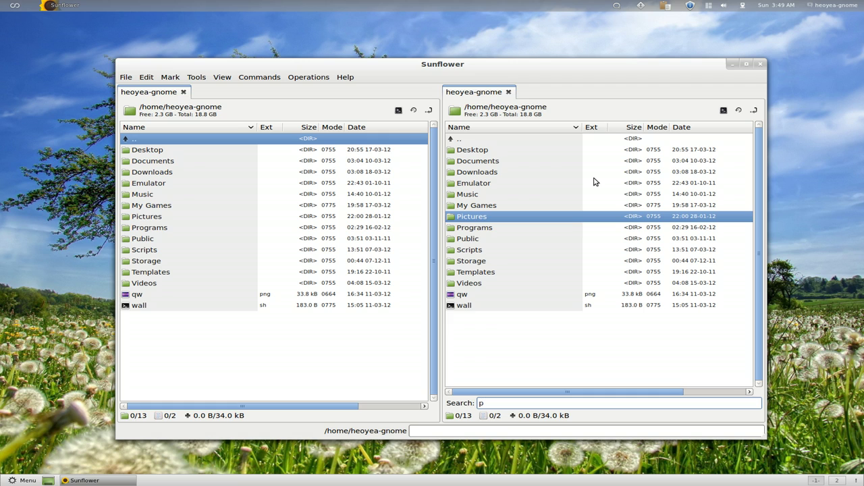
type("d")
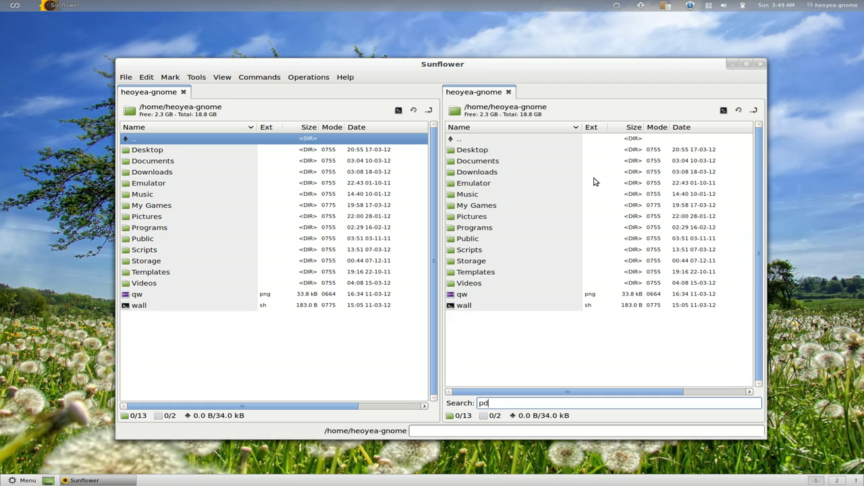
type("fsddfdsfdf")
key("Escape")
key("BackSpace")
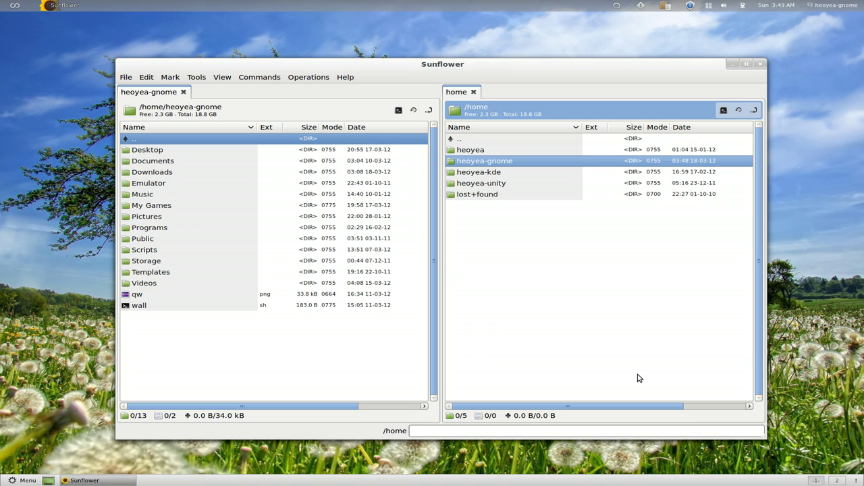
key("Return")
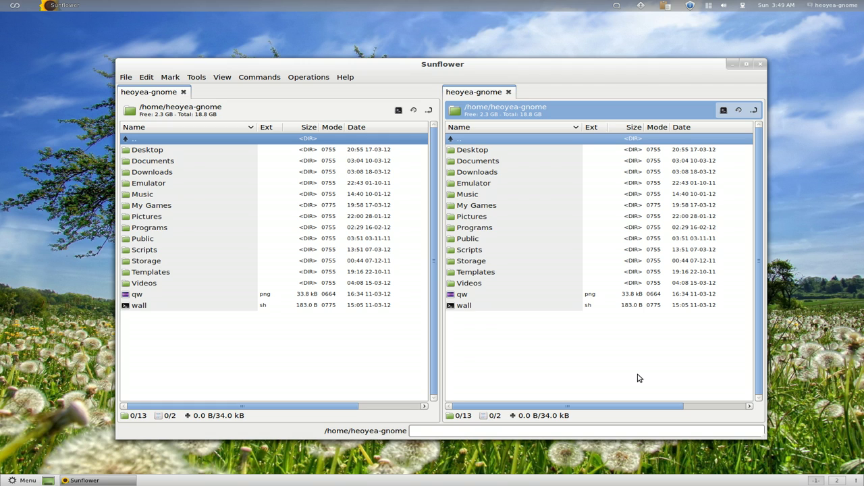
Quick-search the home folder list for s starting from Emulator, and dismiss the search by selecting My Games
left_click(490, 184)
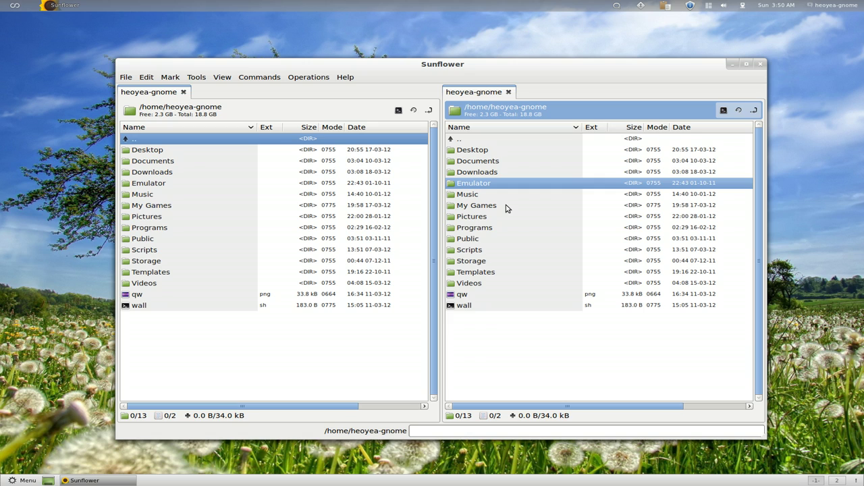
type("s")
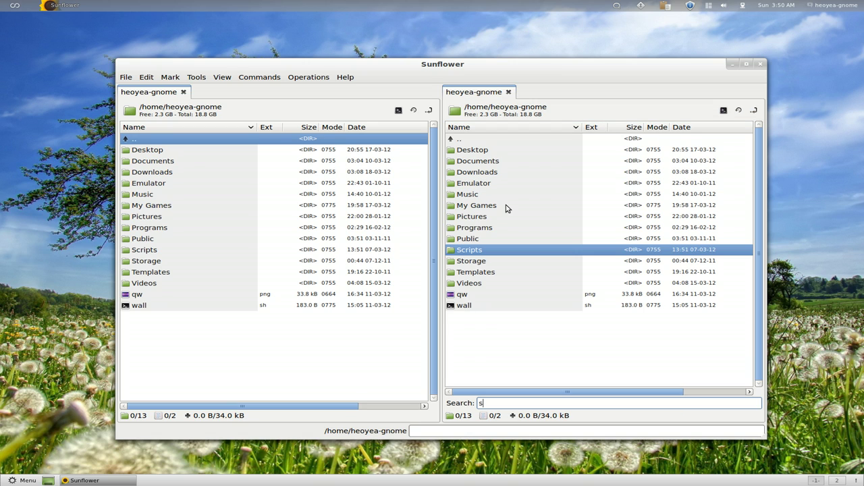
left_click(506, 207)
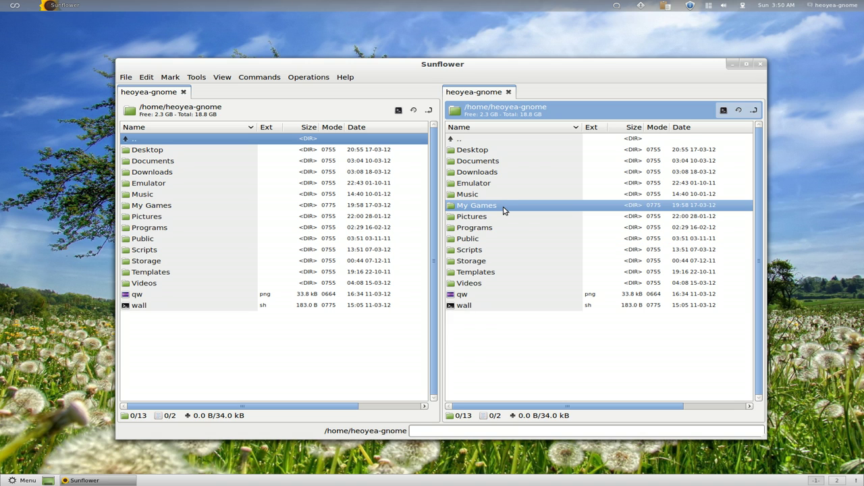
Enter the sample text dsfsf in the command line, select the Downloads folder, and clear the text
type("dsfsf")
left_click(484, 173)
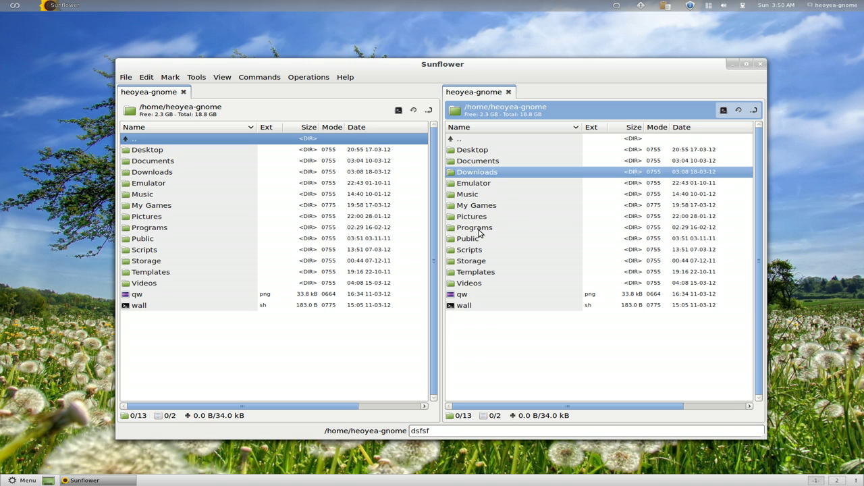
left_click_drag(432, 433, 374, 436)
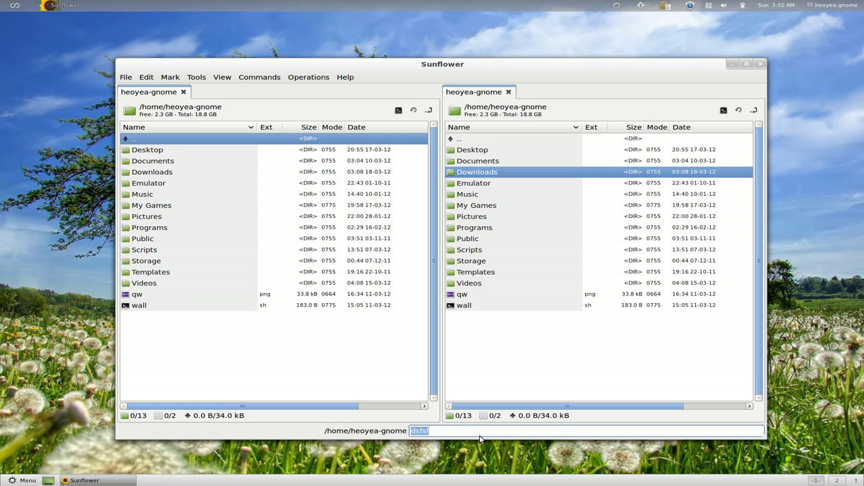
key("BackSpace")
left_click(536, 360)
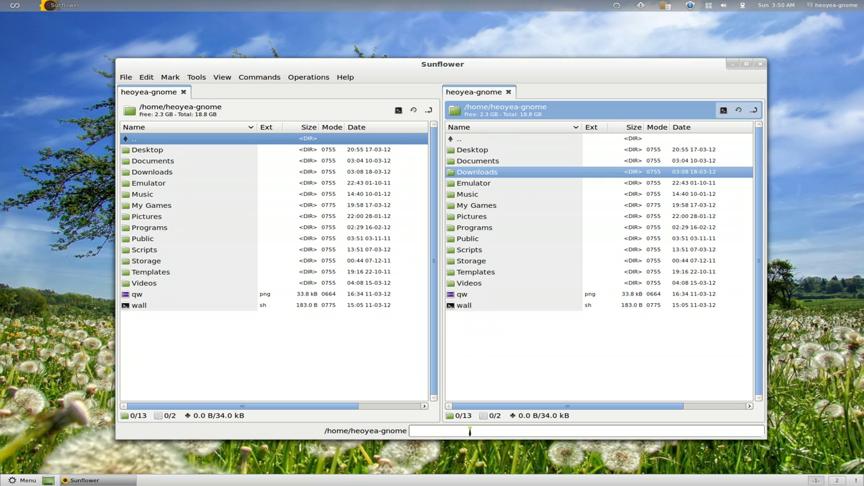
left_click(470, 431)
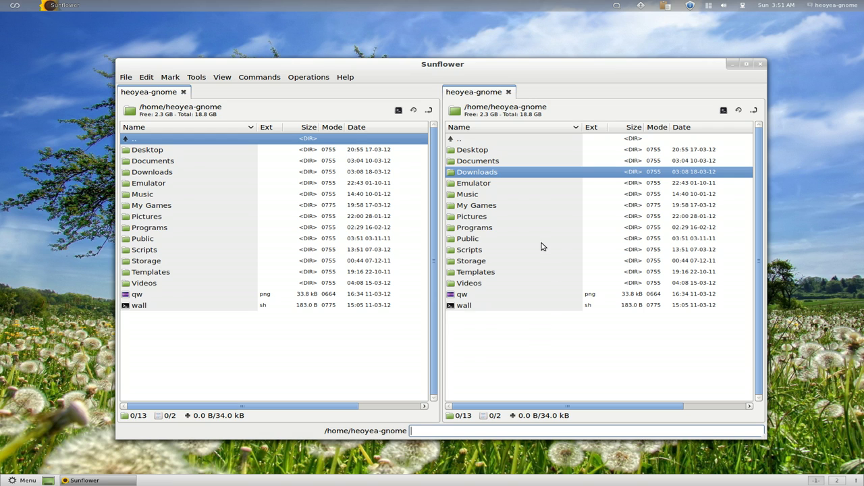
Open the Scripts folder in a new tab of the right pane and select its packages folder
right_click(481, 208)
key("Escape")
left_click(473, 251)
right_click(473, 253)
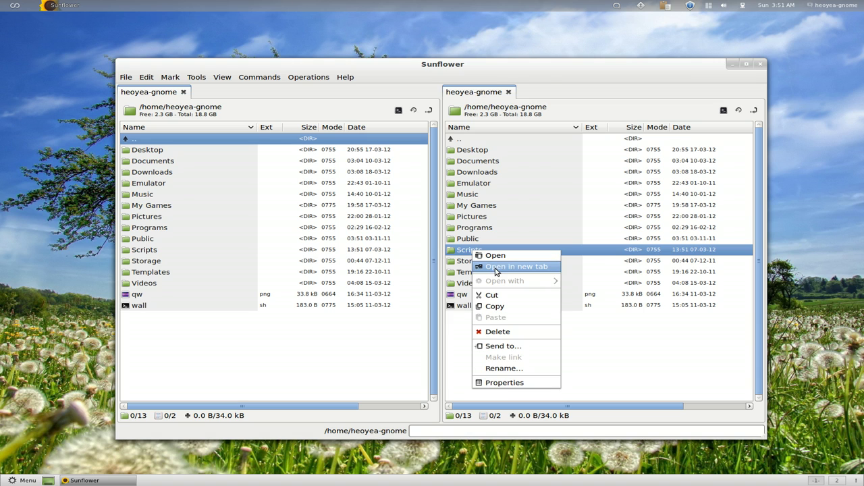
left_click(497, 269)
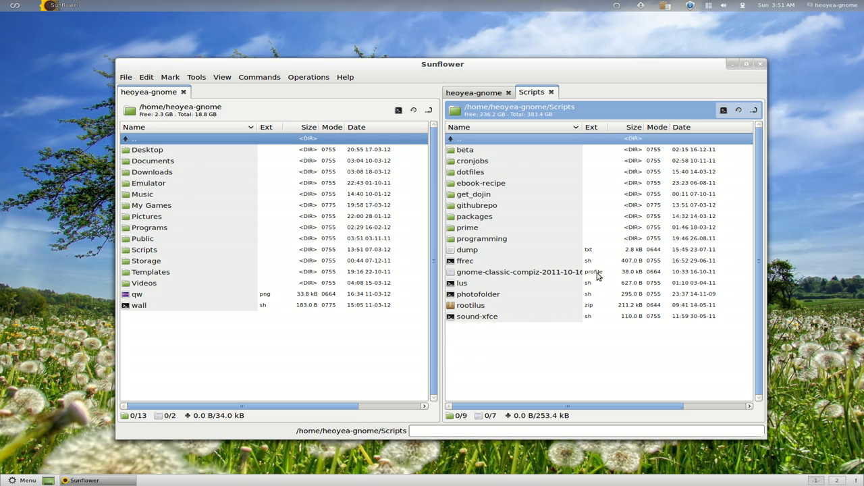
left_click(482, 220)
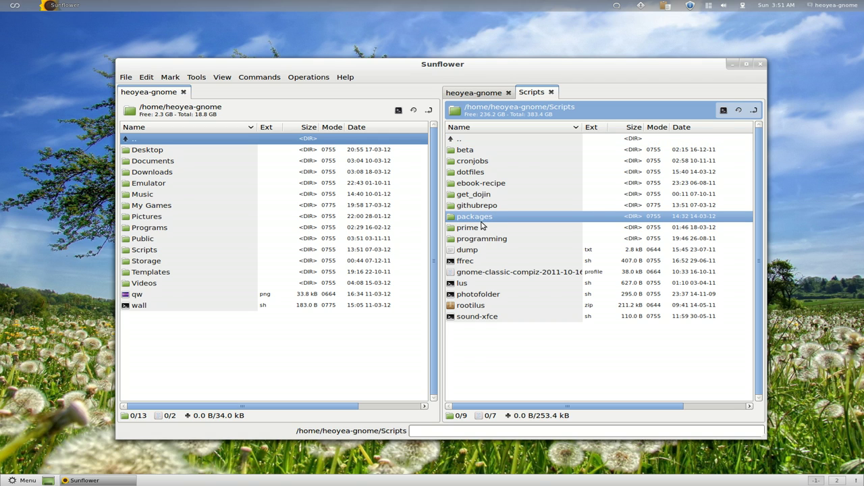
Close the right pane's Scripts tab and reopen the Scripts folder in a new tab, two times in a row
middle_click(539, 95)
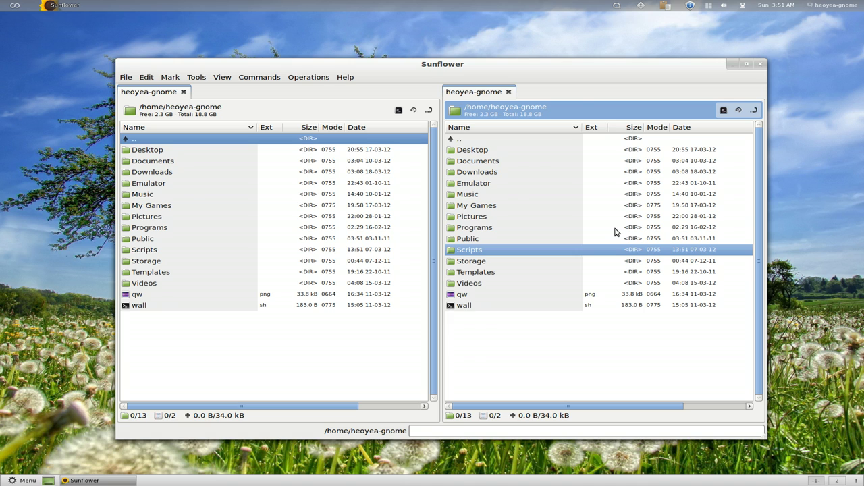
right_click(499, 255)
left_click(505, 270)
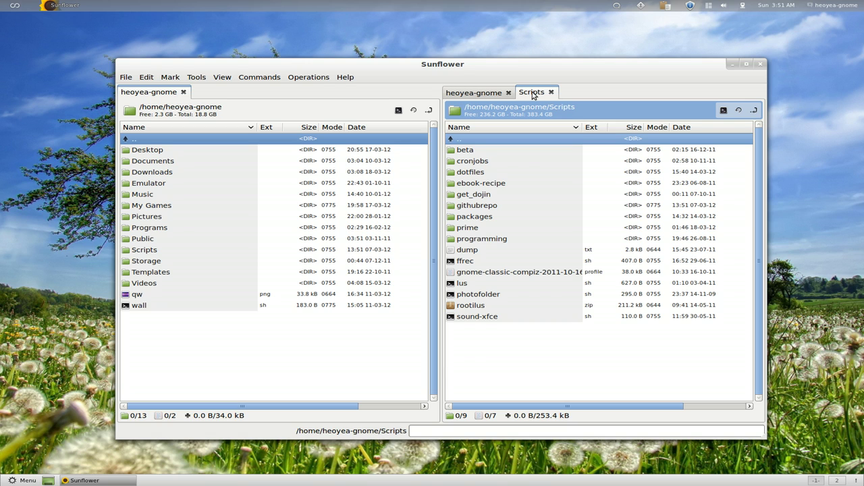
left_click(551, 91)
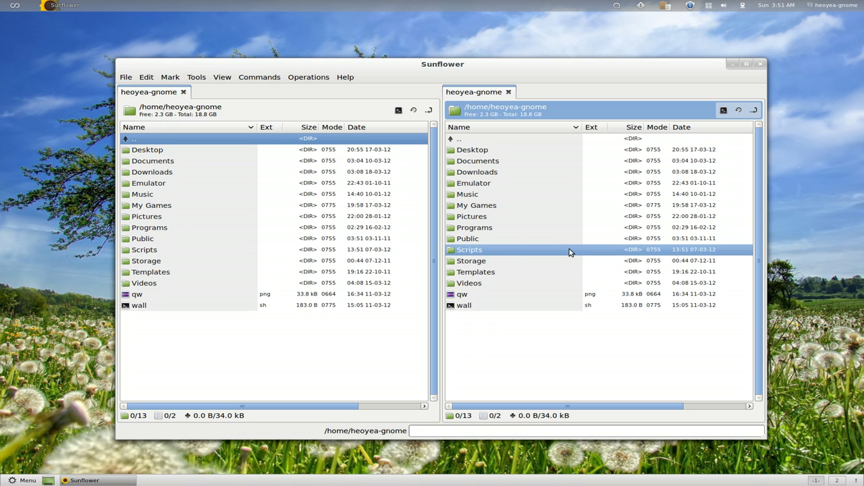
right_click(501, 252)
left_click(513, 265)
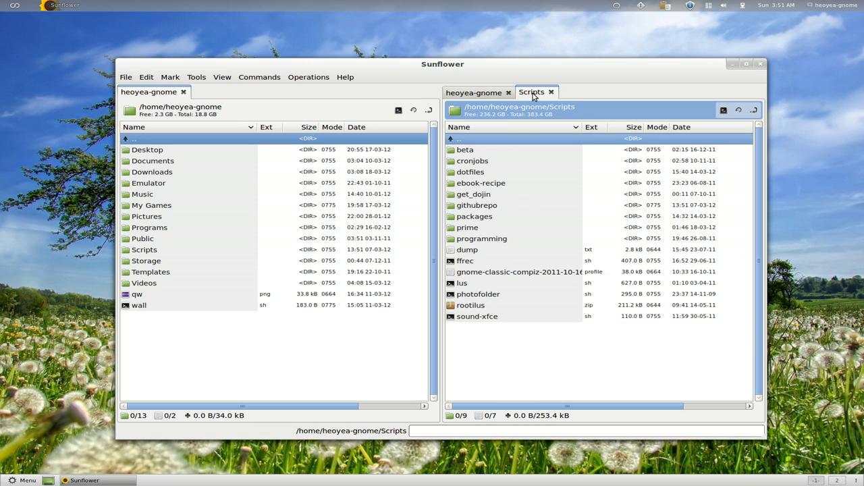
Make the right pane's Scripts tab active and bookmark its folder under the name Scripts
left_click_drag(532, 96, 591, 98)
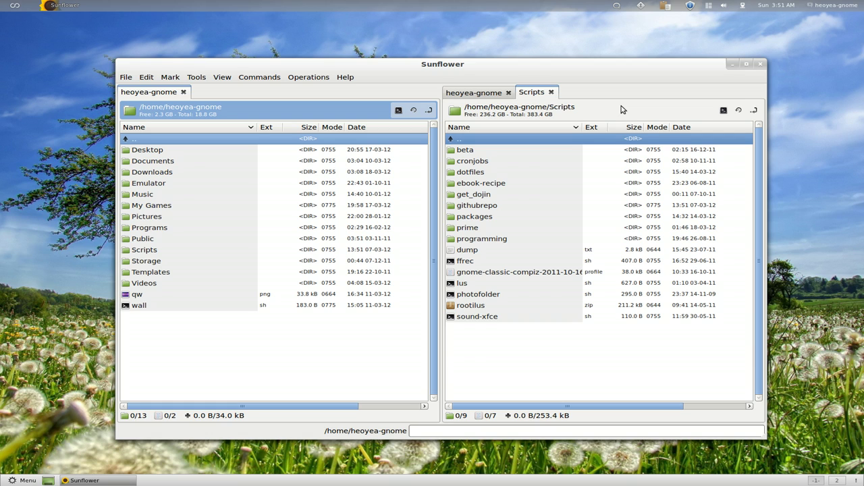
left_click(547, 368)
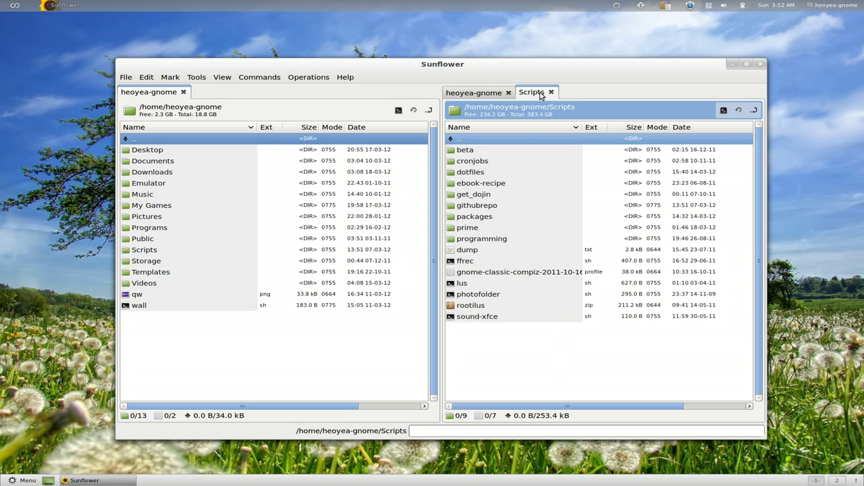
key("ctrl+d")
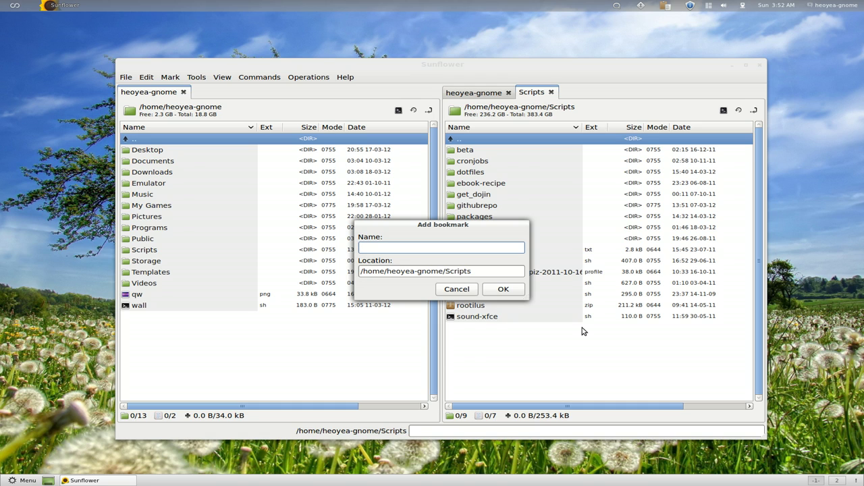
type("Scripts")
left_click(500, 291)
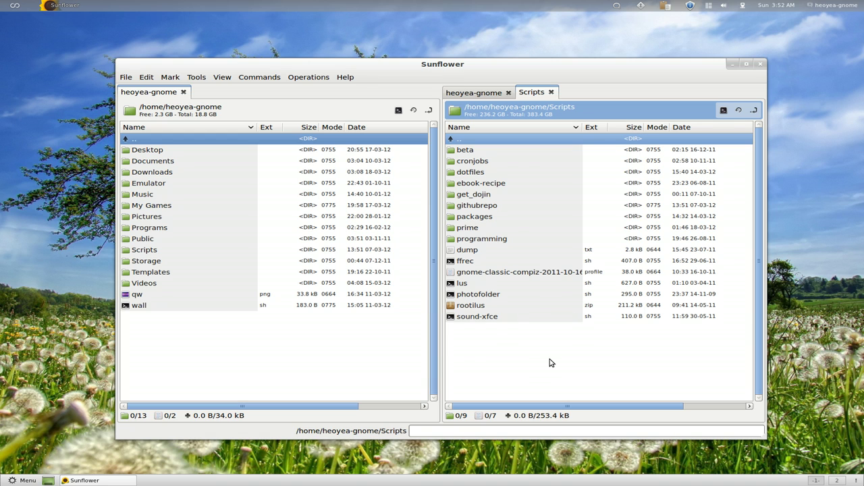
Enter the cronjobs folder inside Scripts and bookmark it under the name Cron
key("Down")
key("Down")
key("Return")
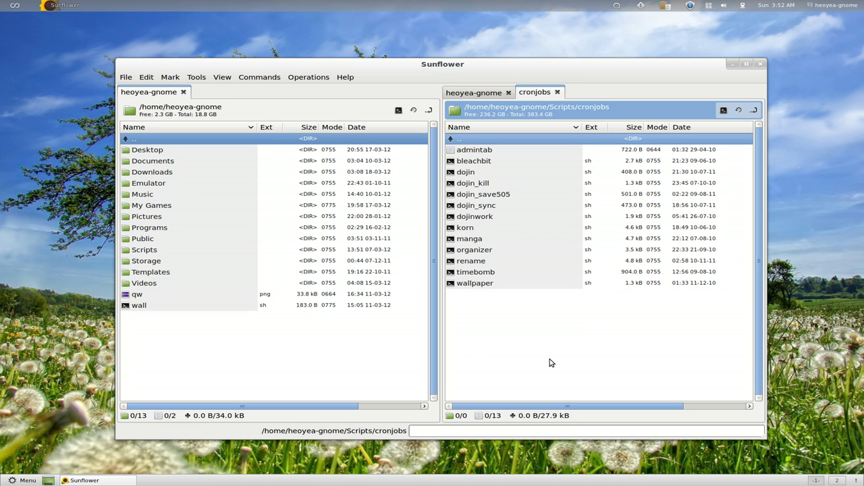
key("F7")
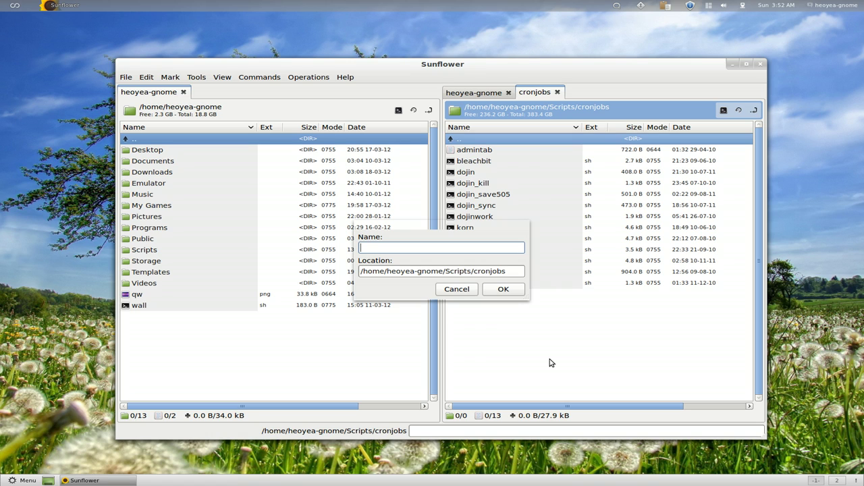
type("Cron")
key("Tab")
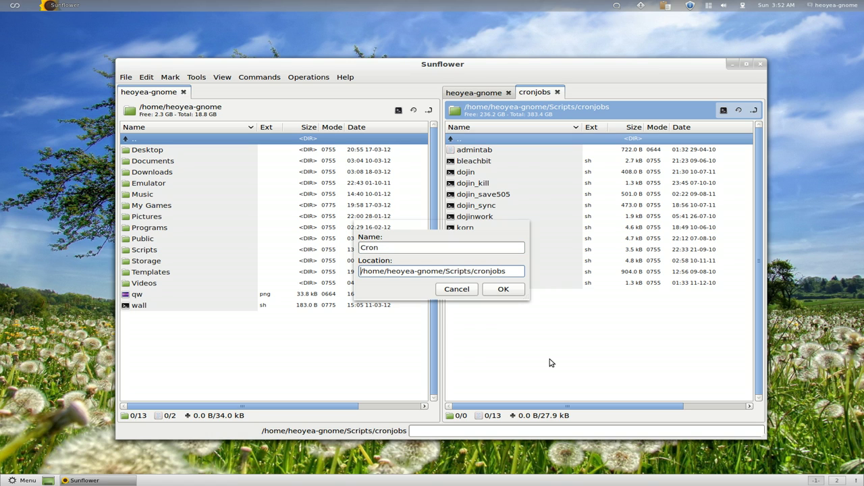
key("Tab")
key("Tab")
key("Return")
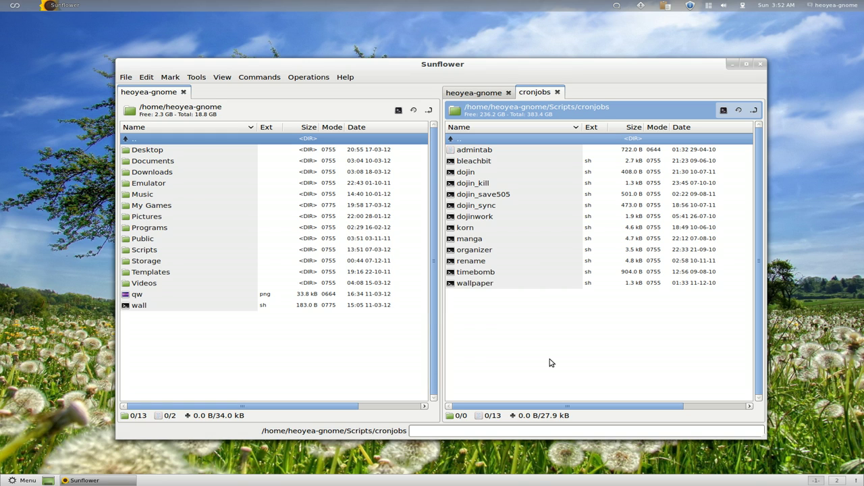
Review the Scripts and Cron entries in the bookmark preferences and close the preferences
key("ctrl+alt+p")
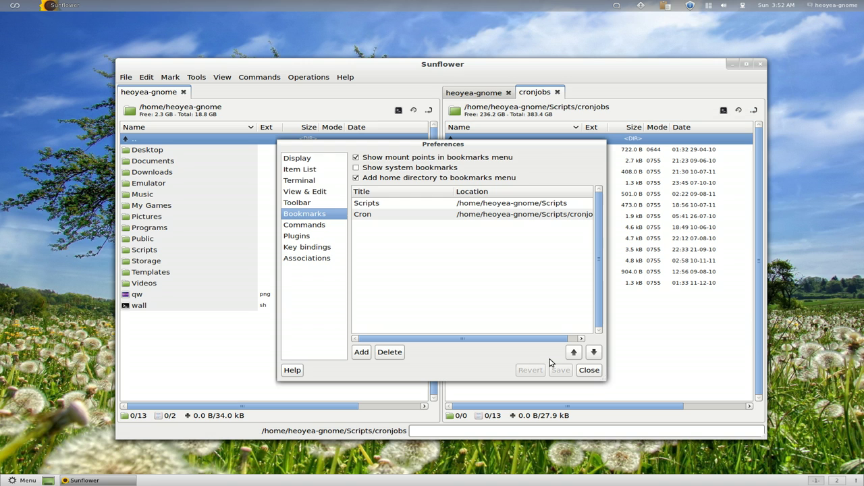
left_click(521, 206)
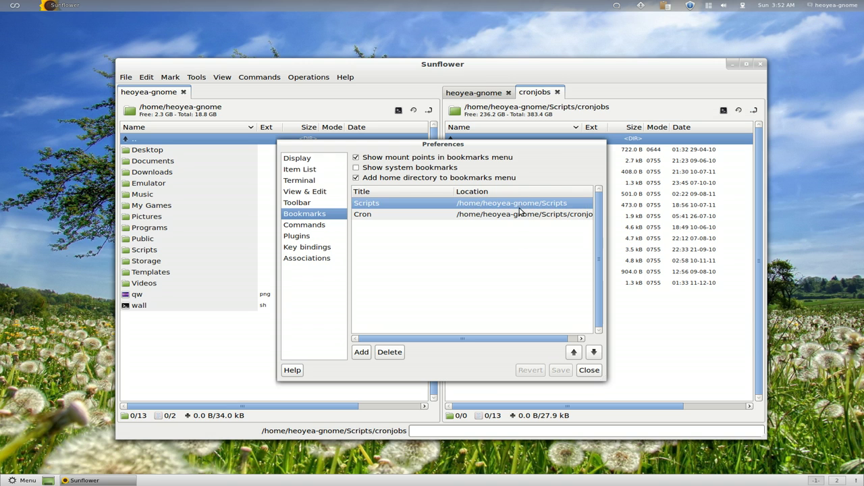
left_click(518, 214)
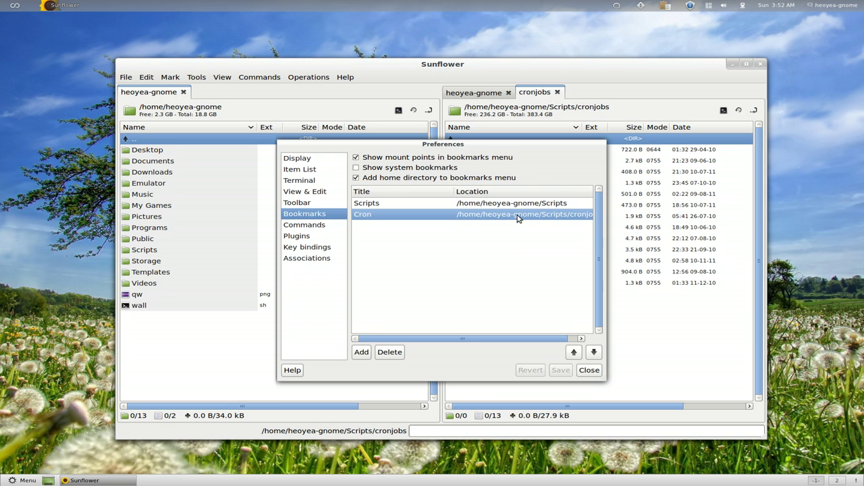
left_click(438, 204)
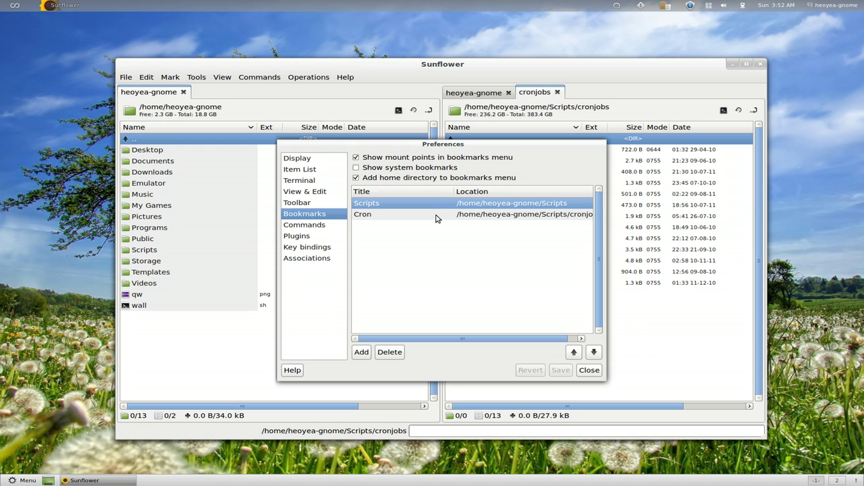
left_click(590, 371)
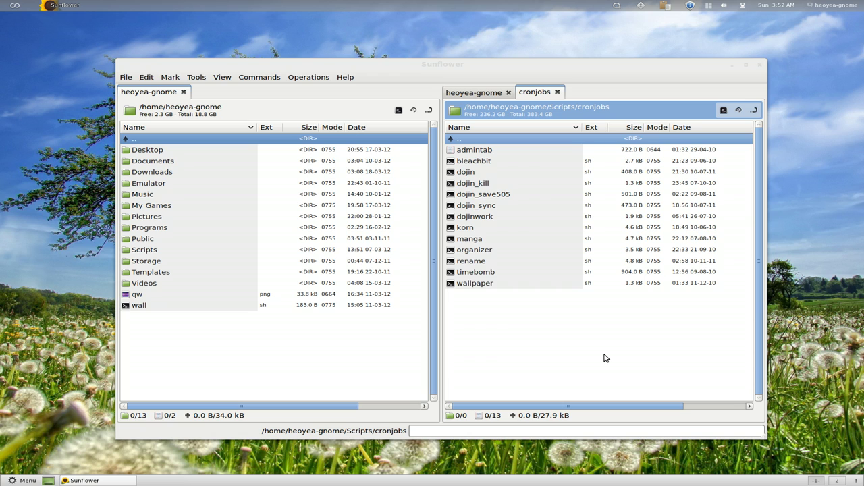
Return the right pane to the home folder and visit the Cron and Scripts bookmarks from there
key("alt+Home")
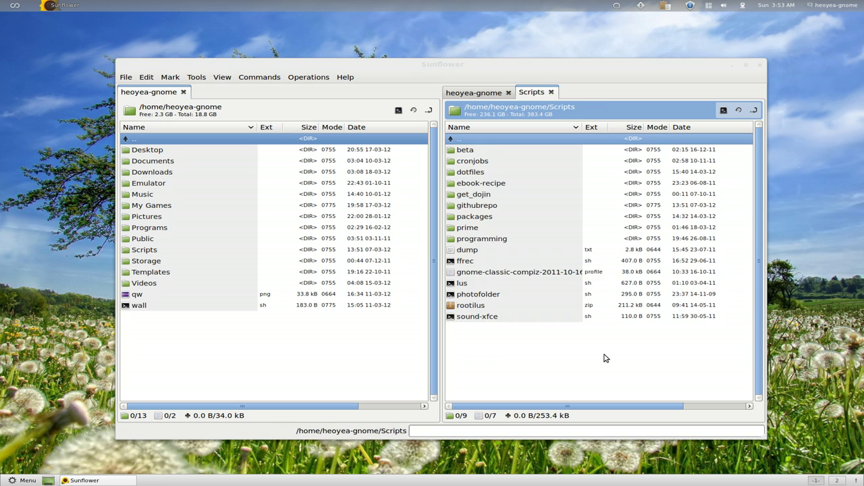
key("Return")
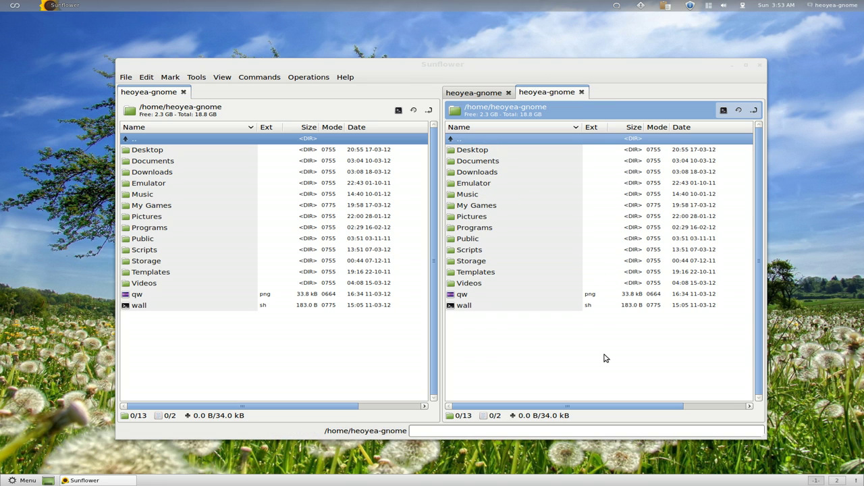
left_click(754, 109)
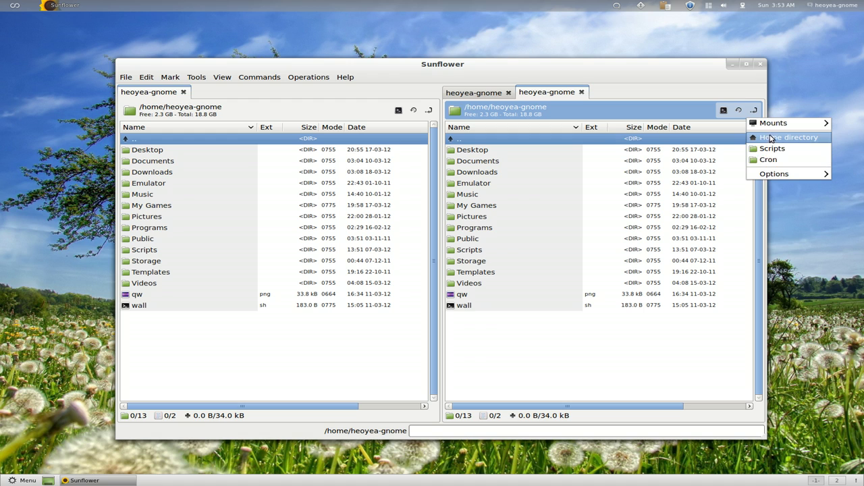
left_click(772, 160)
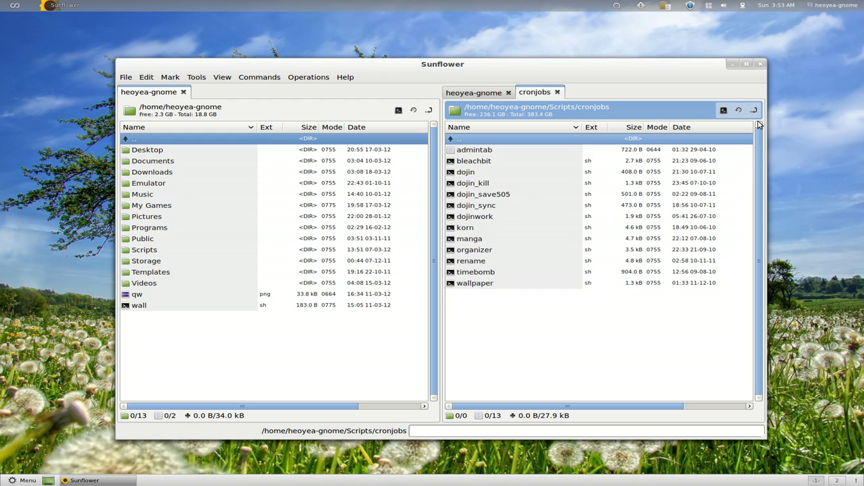
left_click(755, 109)
left_click(771, 148)
Open the mounted /media/Genjutsu drive in the right pane and go back to the home directory through the bookmarks
left_click(755, 110)
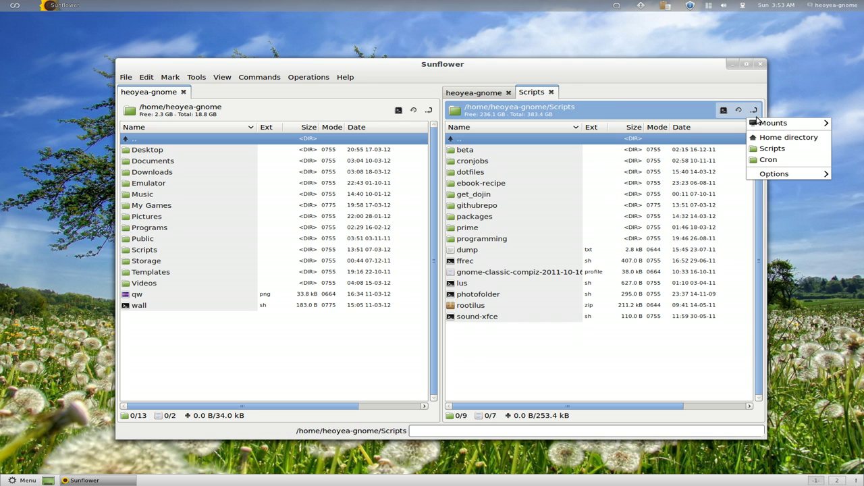
mouse_move(763, 128)
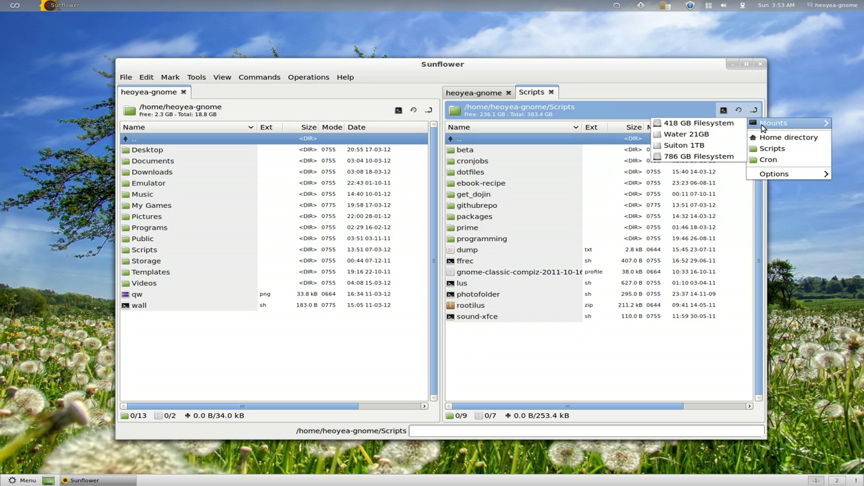
left_click(717, 135)
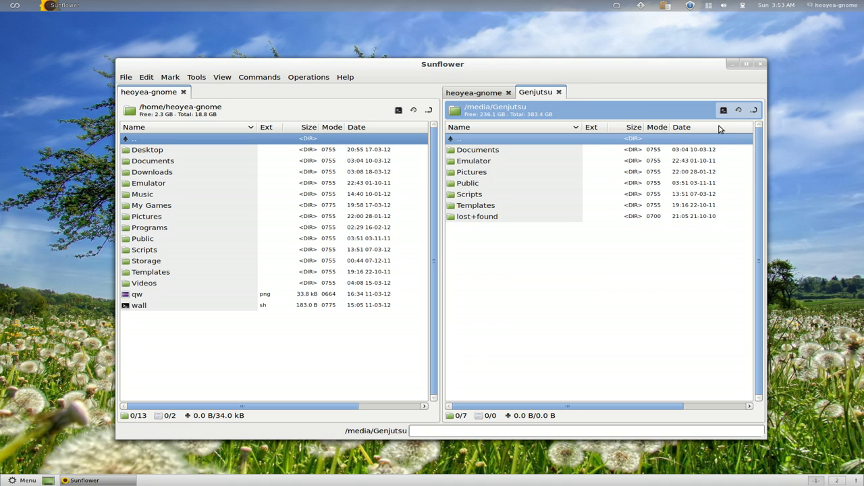
left_click(755, 111)
left_click(774, 139)
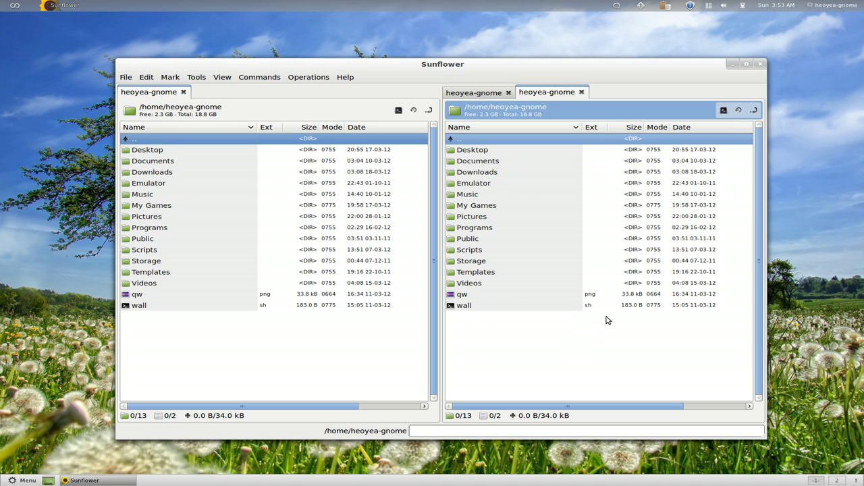
Revisit /media/Genjutsu, the Scripts folder and its cronjobs subfolder through the right pane's history
left_click(740, 111)
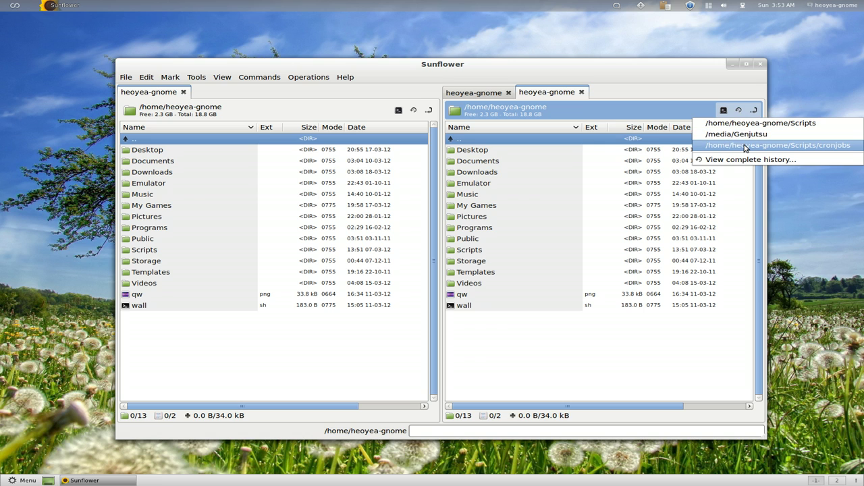
left_click(747, 135)
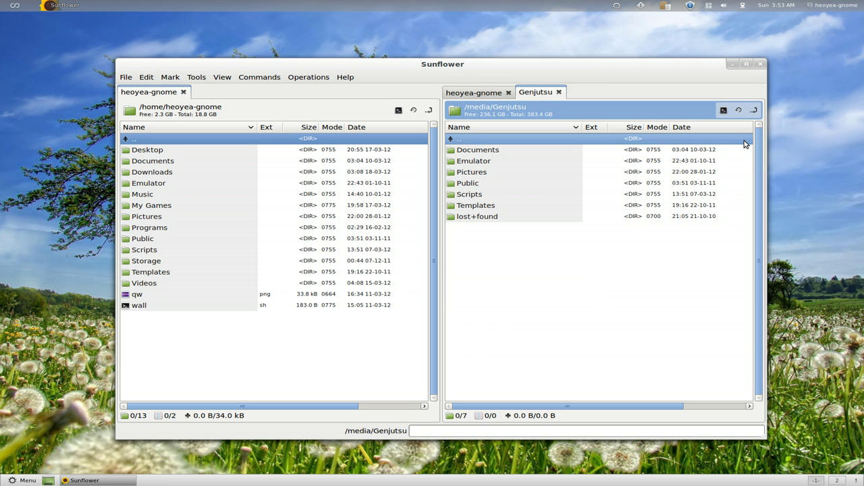
left_click(739, 111)
left_click(743, 121)
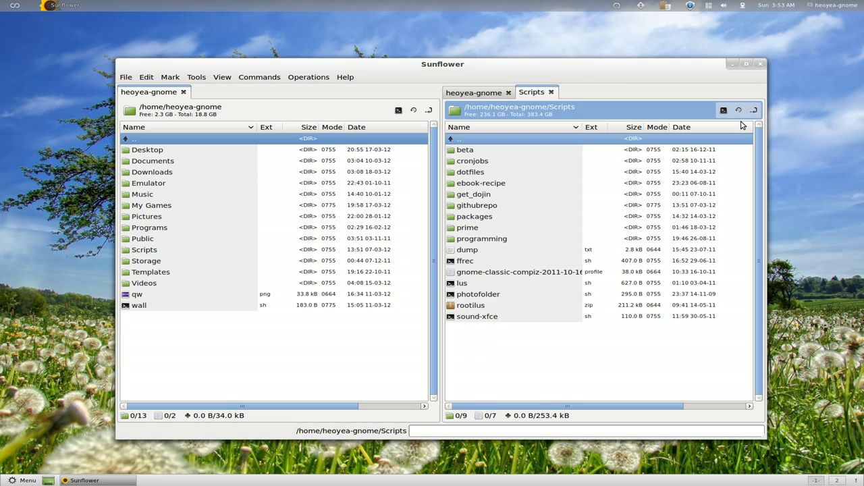
left_click(739, 112)
left_click(738, 146)
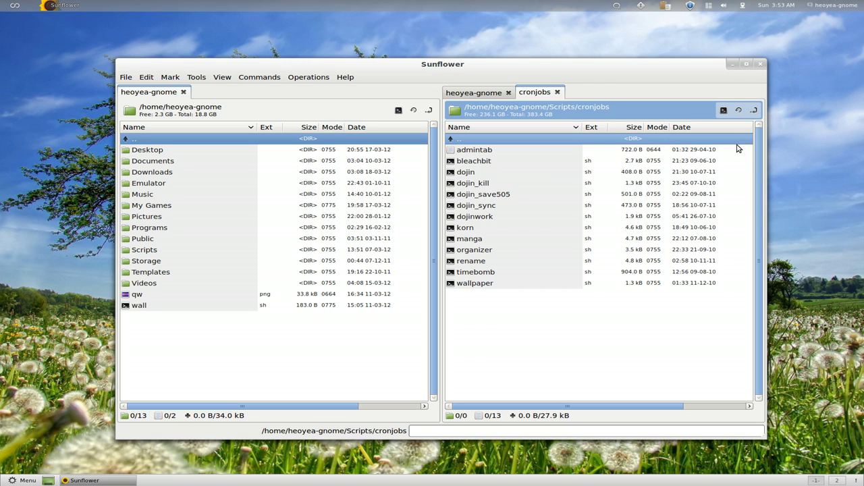
Open a terminal tab for the cronjobs folder, close it, and make the left pane active
left_click(724, 111)
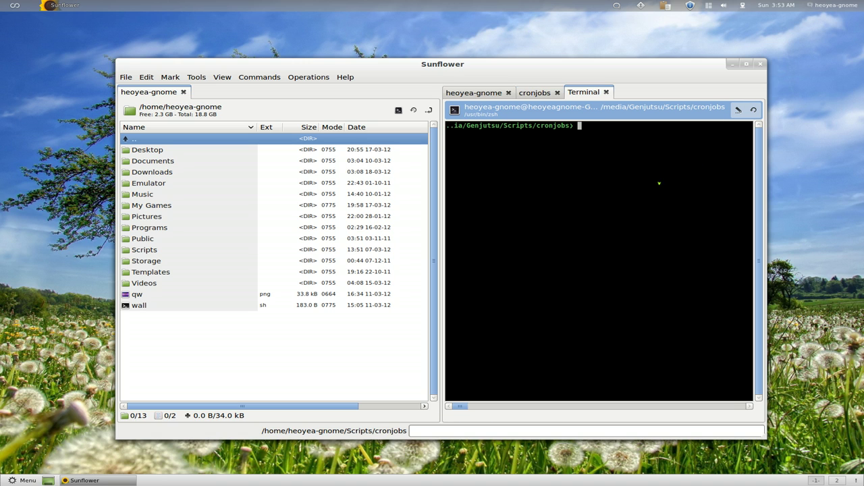
left_click(607, 93)
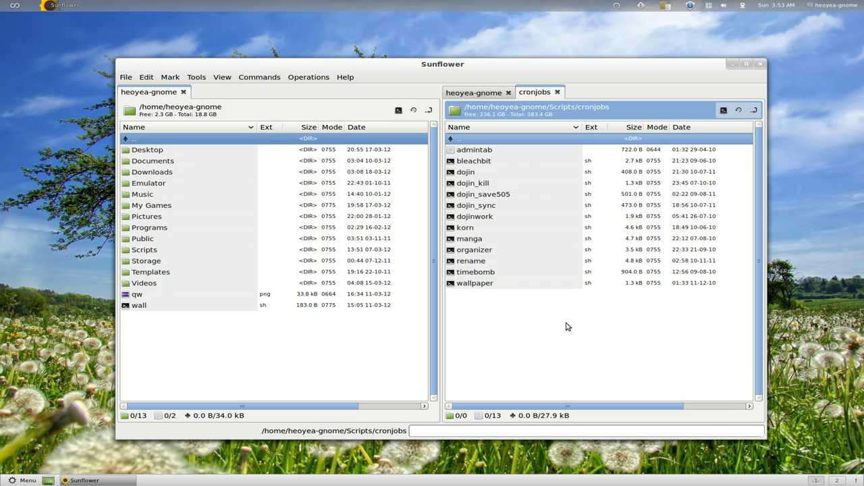
left_click(378, 356)
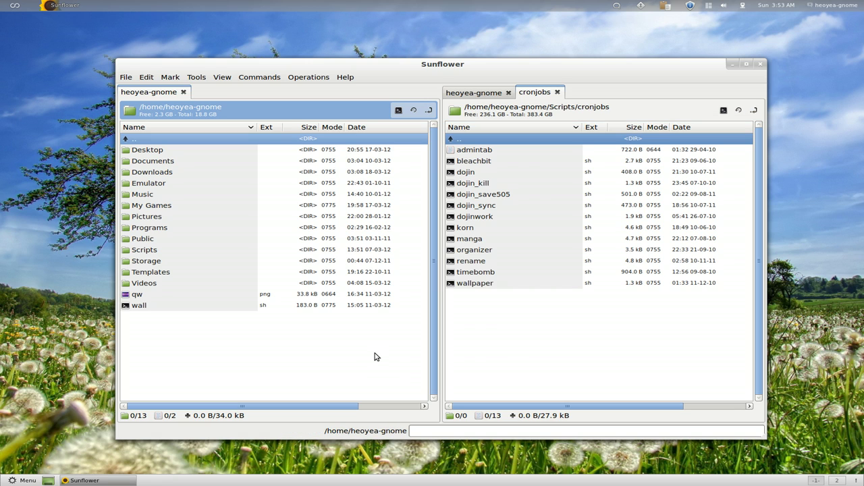
Open the preferences and show the Display settings for the main window
left_click(127, 77)
mouse_move(156, 80)
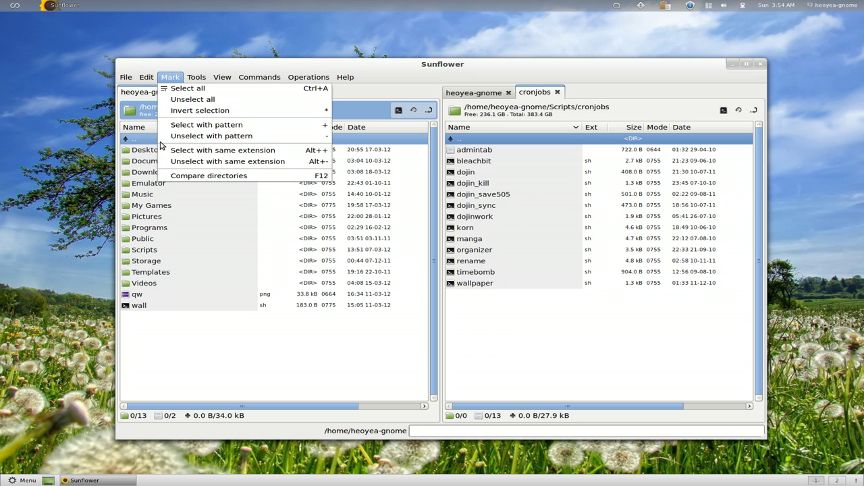
left_click(168, 192)
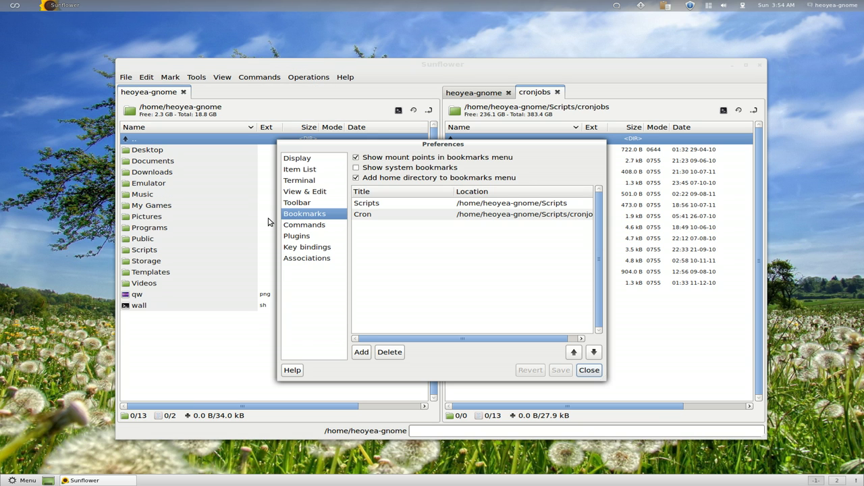
left_click(295, 160)
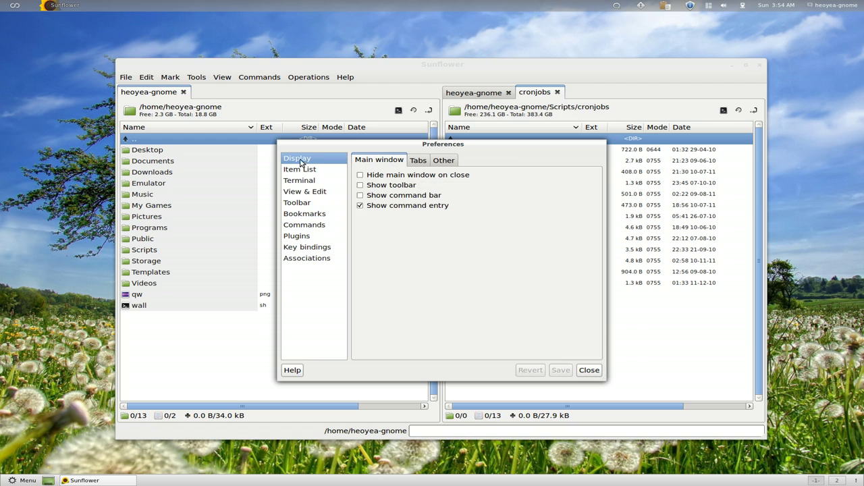
Review the remaining Display pages and the Item List, Terminal, View & Edit and Toolbar preferences, then close the preferences
left_click(418, 162)
left_click(444, 160)
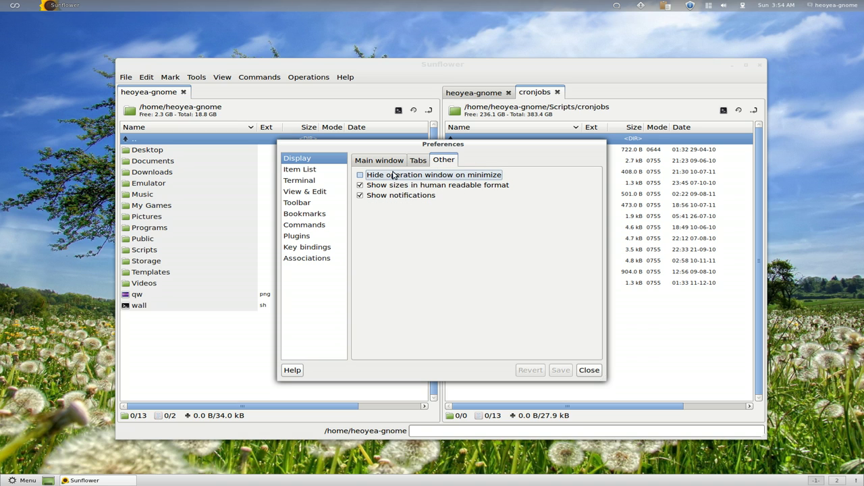
left_click(312, 171)
left_click(309, 183)
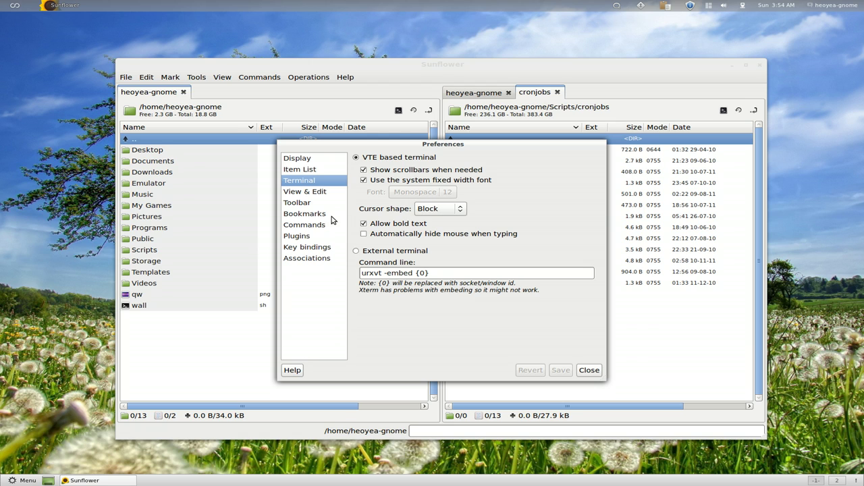
left_click(313, 196)
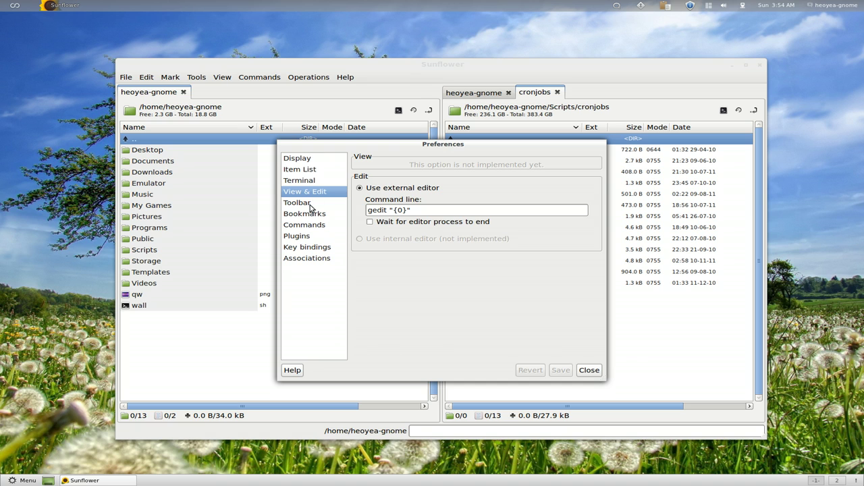
left_click(310, 206)
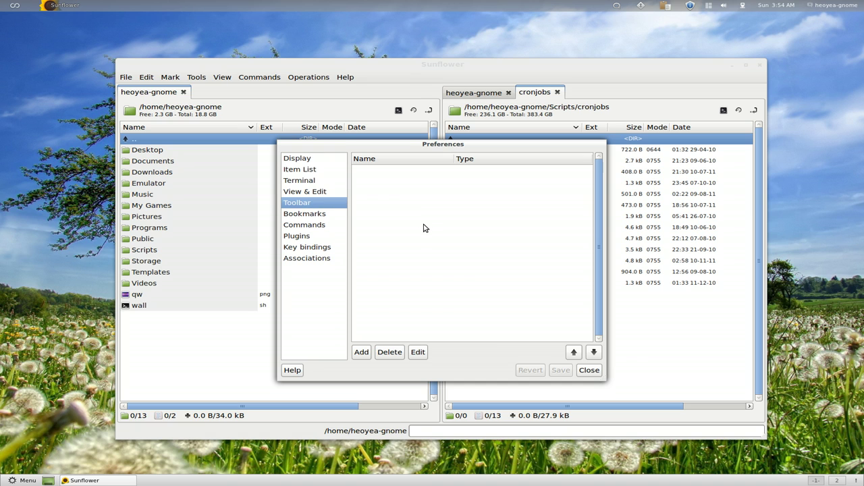
left_click(588, 371)
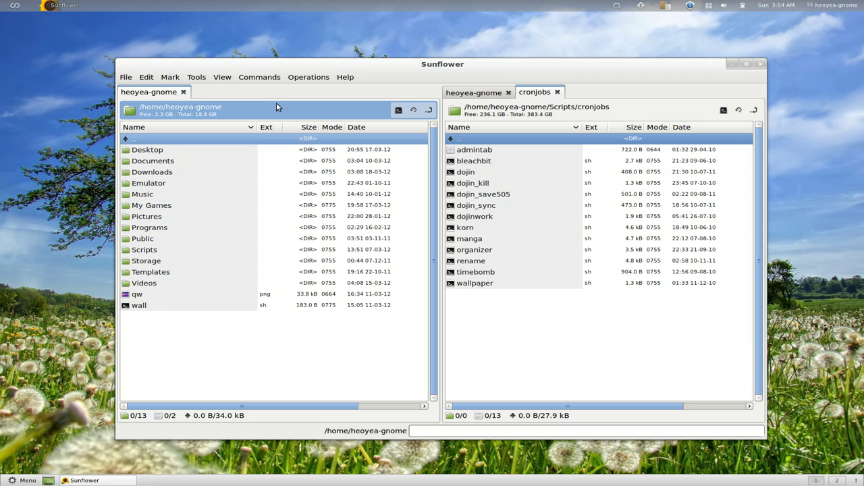
Show the toolbar in the main window
left_click(290, 79)
mouse_move(269, 84)
mouse_move(227, 81)
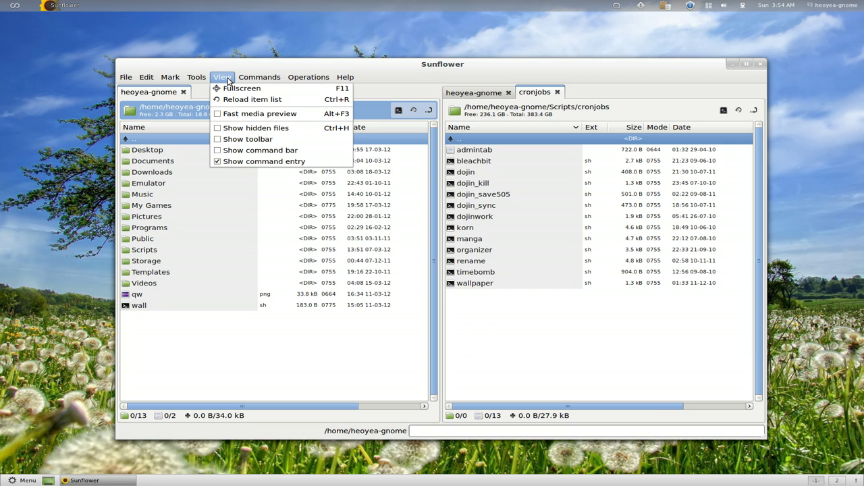
left_click(231, 139)
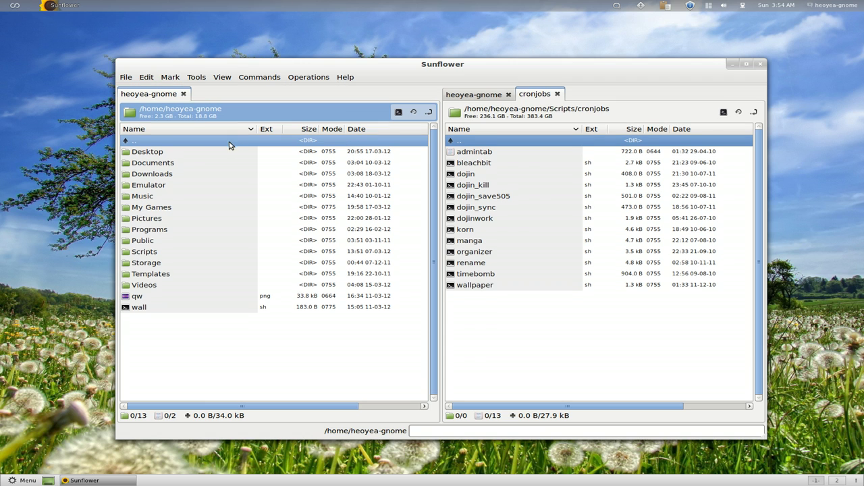
Add a toolbar widget named Home of type Home directory button in the Toolbar preferences
left_click(144, 77)
left_click(173, 191)
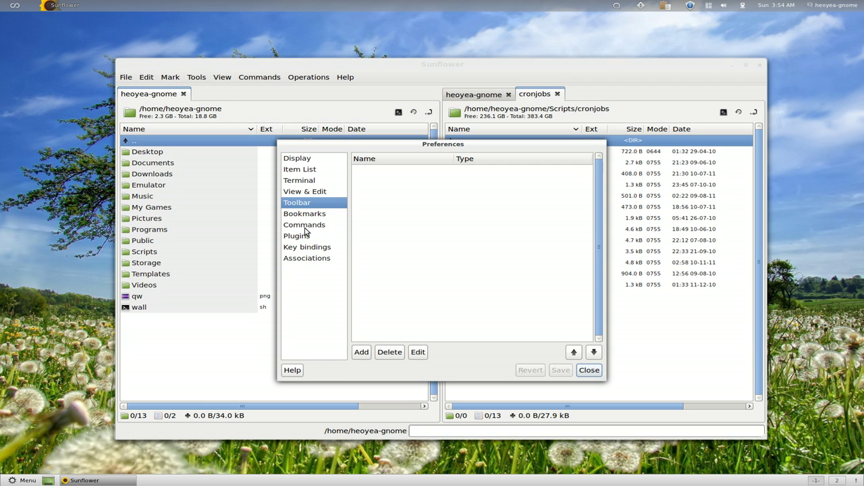
left_click(361, 352)
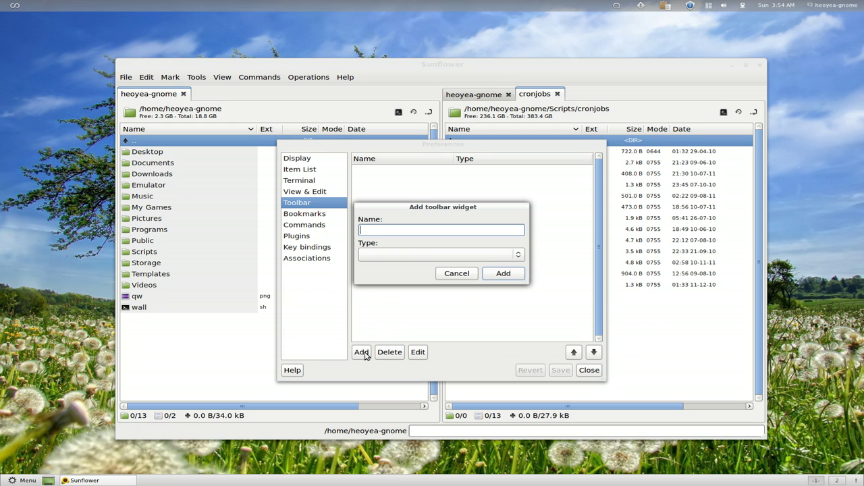
left_click(426, 255)
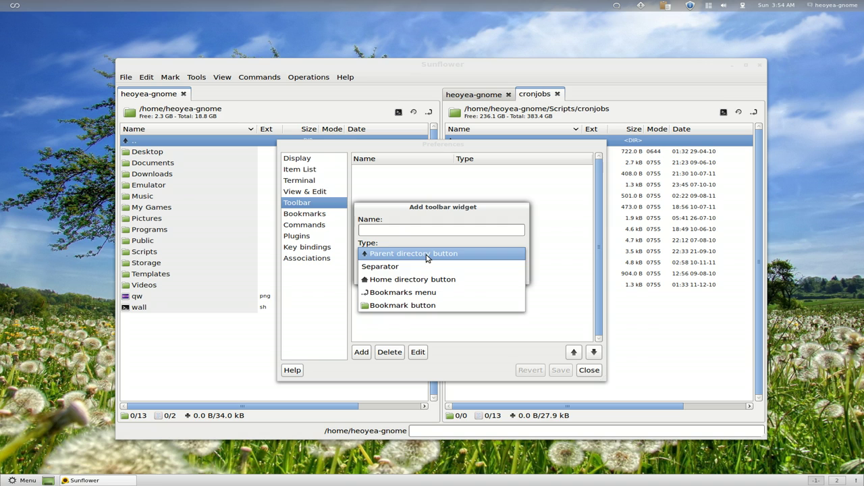
left_click(417, 279)
left_click(414, 230)
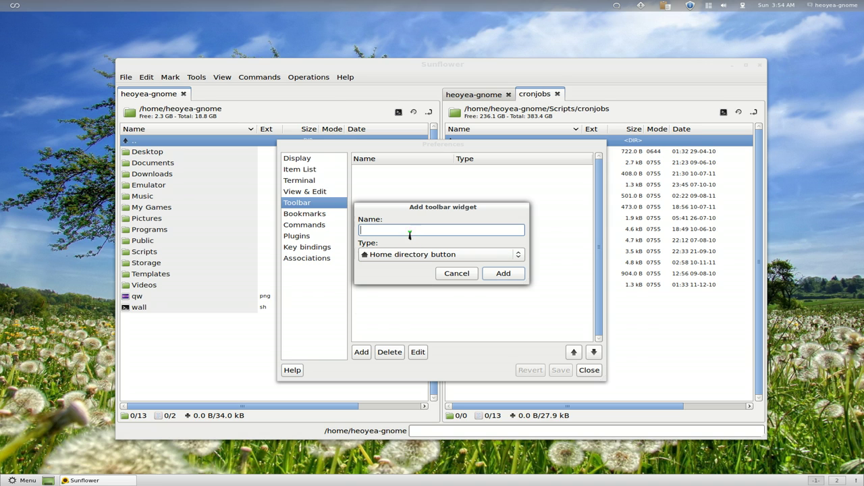
type("Home")
left_click(507, 277)
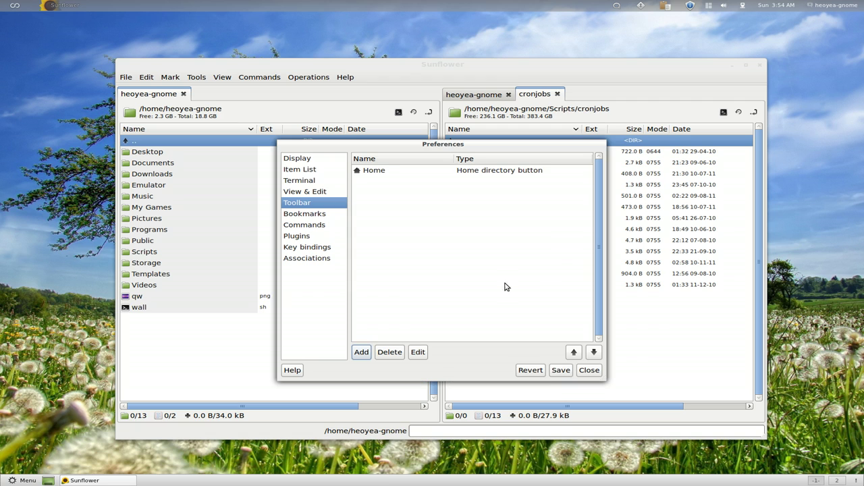
Save and close the preferences, and take the right pane to the home directory with the new toolbar button
left_click(561, 371)
left_click(589, 371)
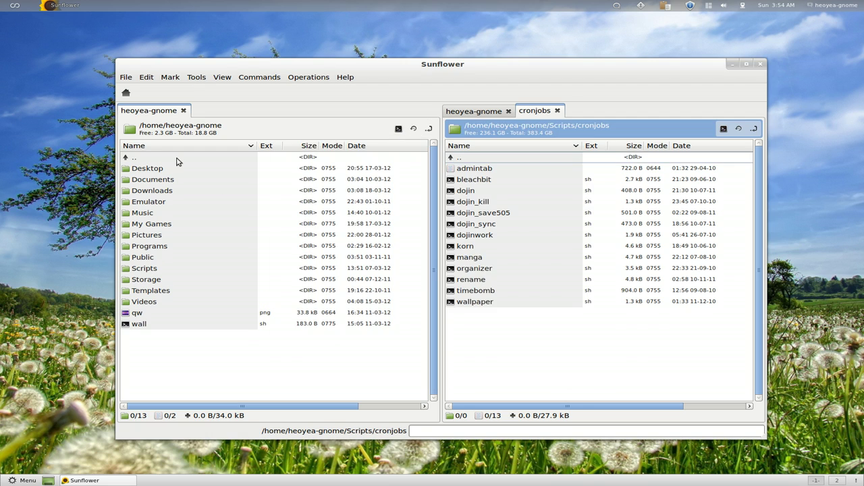
left_click(126, 94)
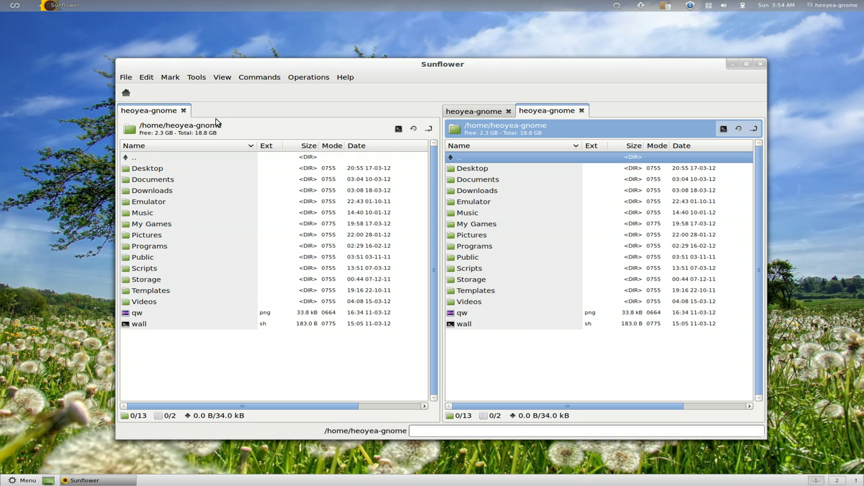
Reopen the preferences and examine the Bookmarks settings
left_click(152, 79)
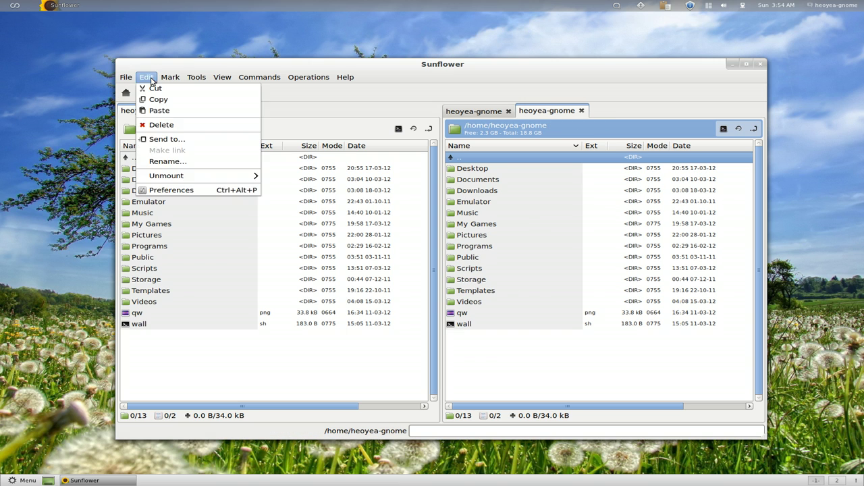
left_click(170, 190)
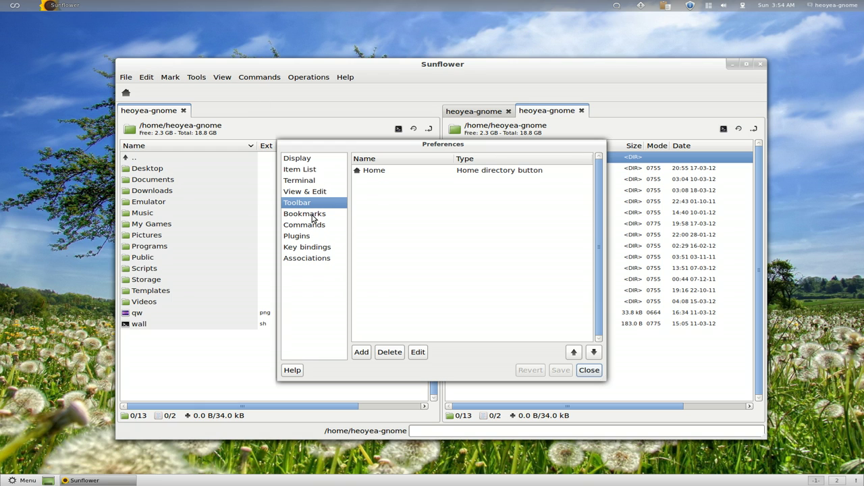
left_click(313, 216)
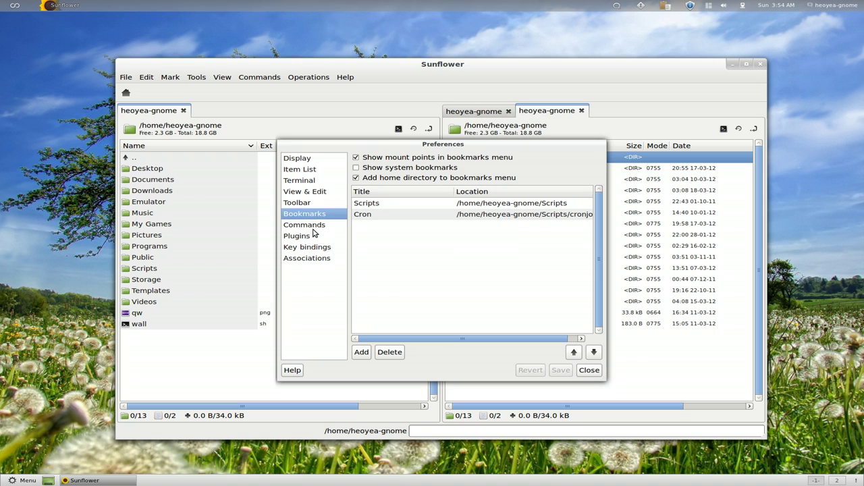
Add a new entry in the Commands preferences and title it "open pix"
left_click(309, 228)
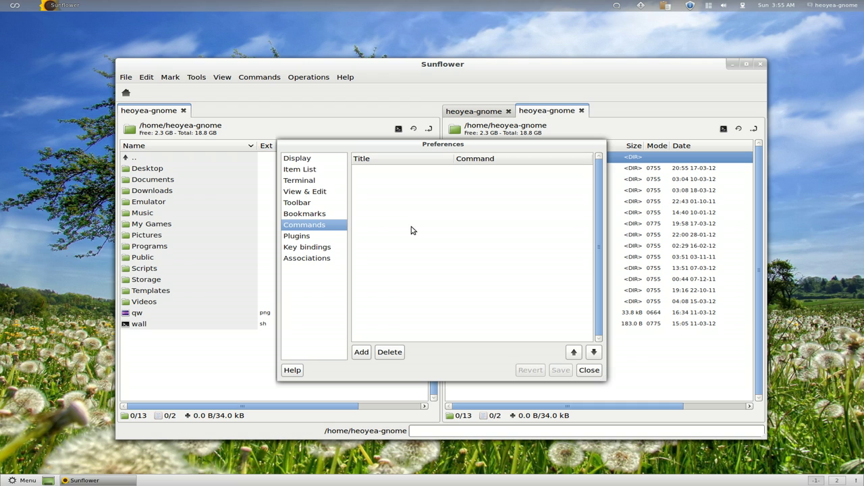
left_click(368, 356)
left_click(390, 170)
left_click(390, 170)
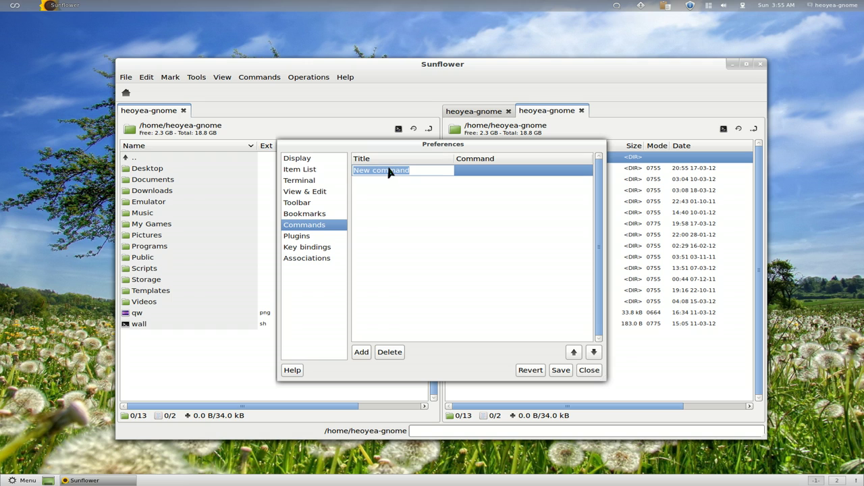
type("o")
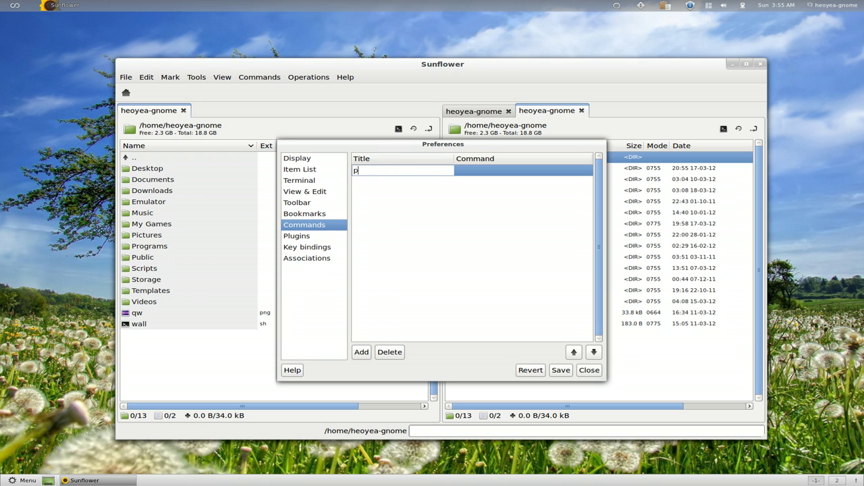
key("BackSpace")
type("open pix")
key("Return")
Set the open pix entry's command to "display %S", then save and close the preferences
left_click(524, 169)
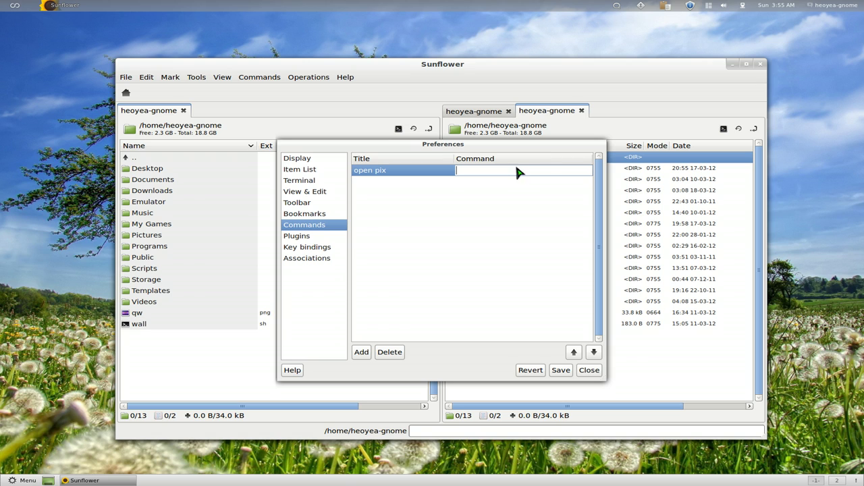
type("display %S")
left_click(529, 269)
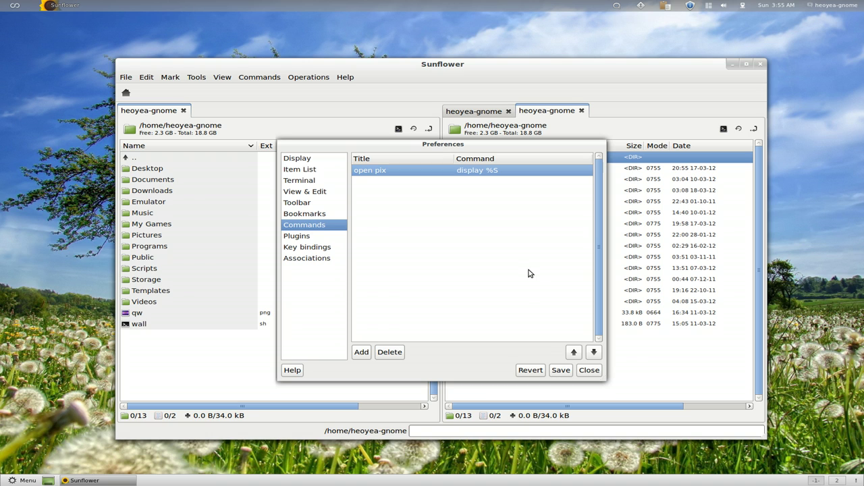
left_click(561, 371)
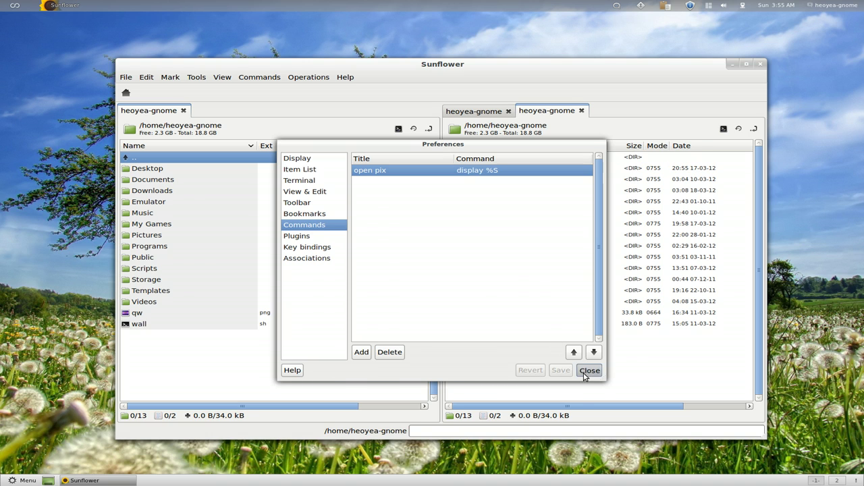
left_click(588, 371)
Display the first PNG image of the right pane's Pictures folder with the open pix command, then close the image viewer
left_click(466, 315)
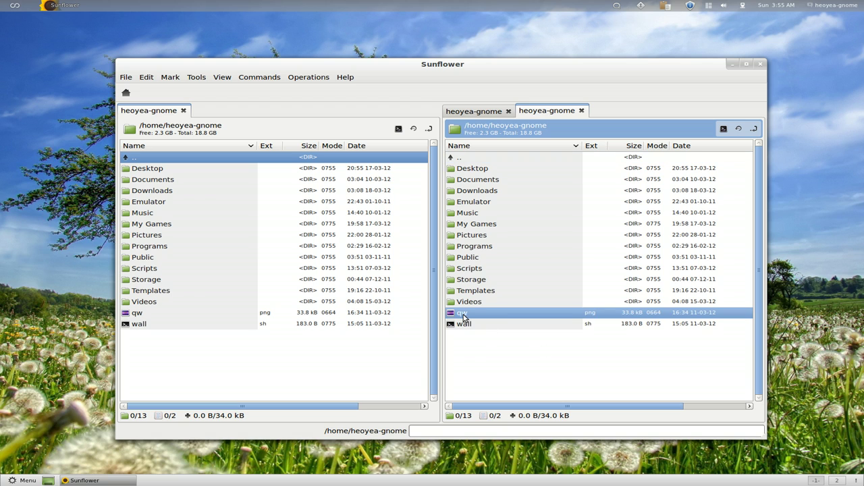
double_click(477, 236)
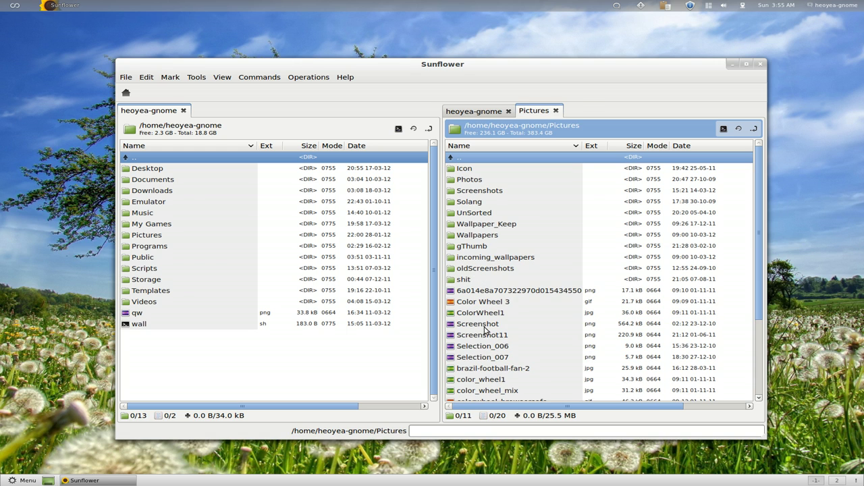
left_click(495, 291)
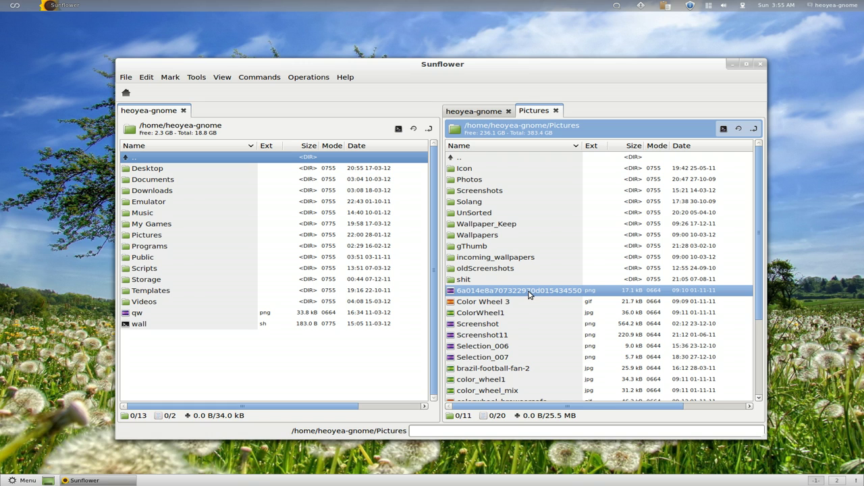
left_click(264, 77)
left_click(263, 90)
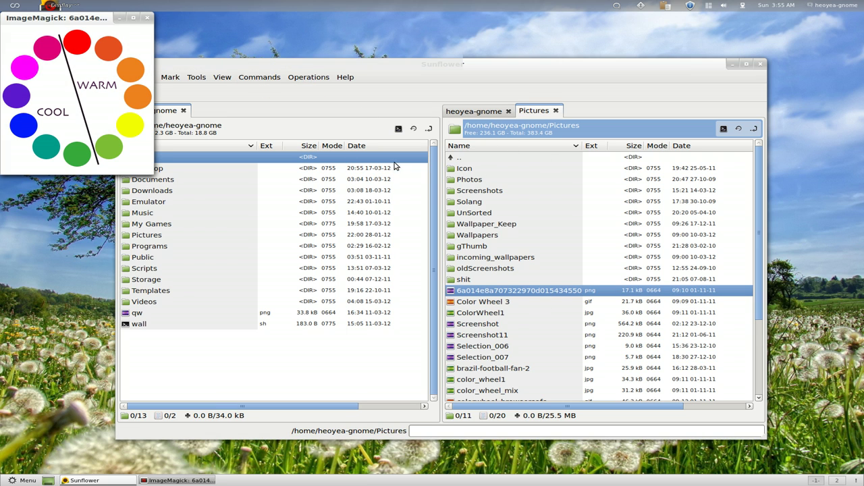
left_click_drag(92, 20, 472, 172)
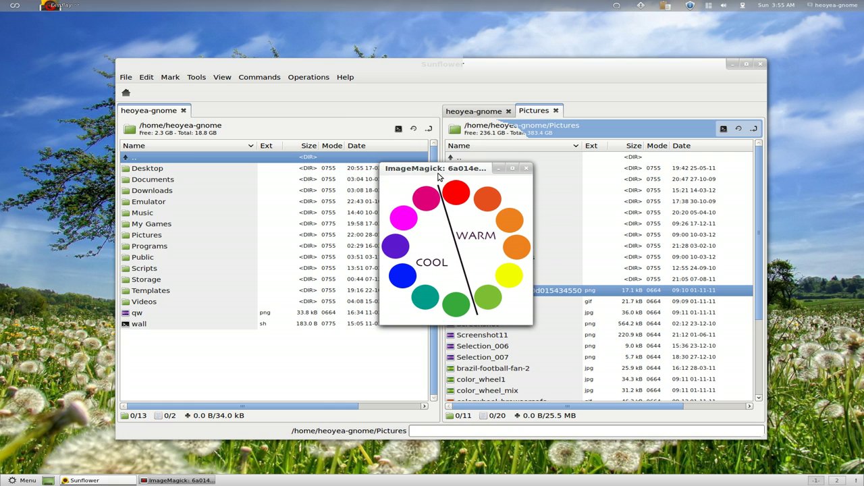
left_click(526, 169)
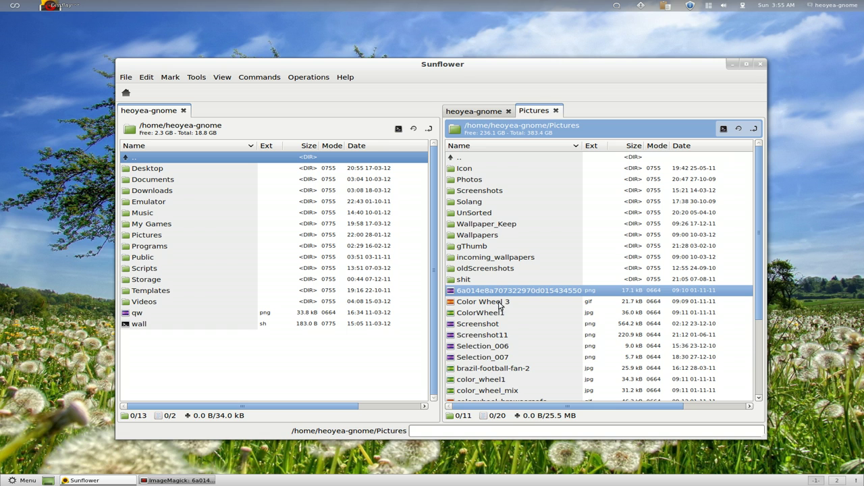
Select Selection_007.png in the Pictures folder and open Advanced rename for it
scroll(503, 306, "down", 2)
scroll(502, 308, "down", 2)
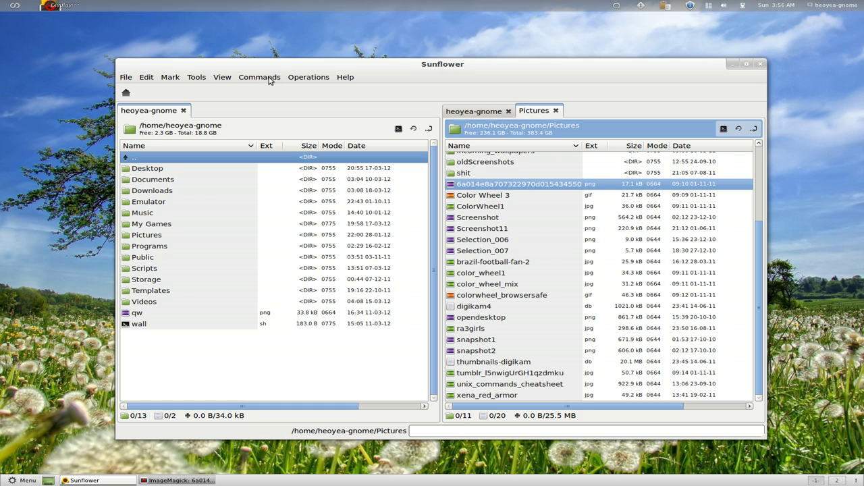
left_click(498, 251)
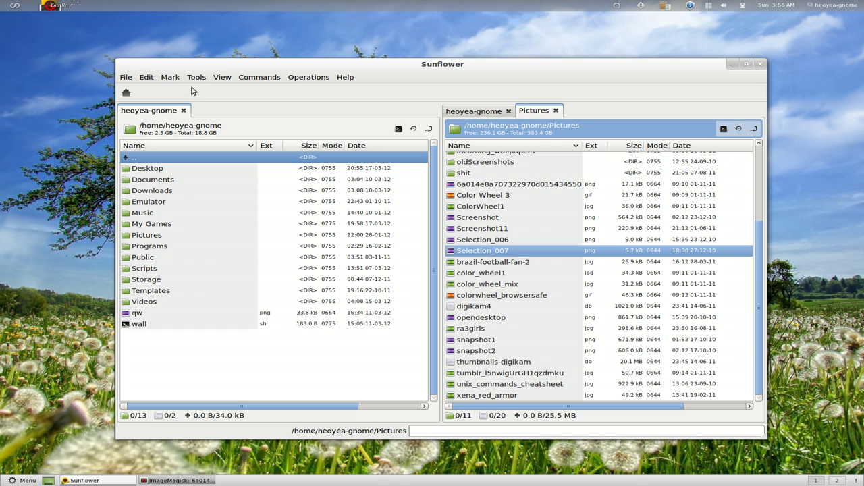
left_click(225, 77)
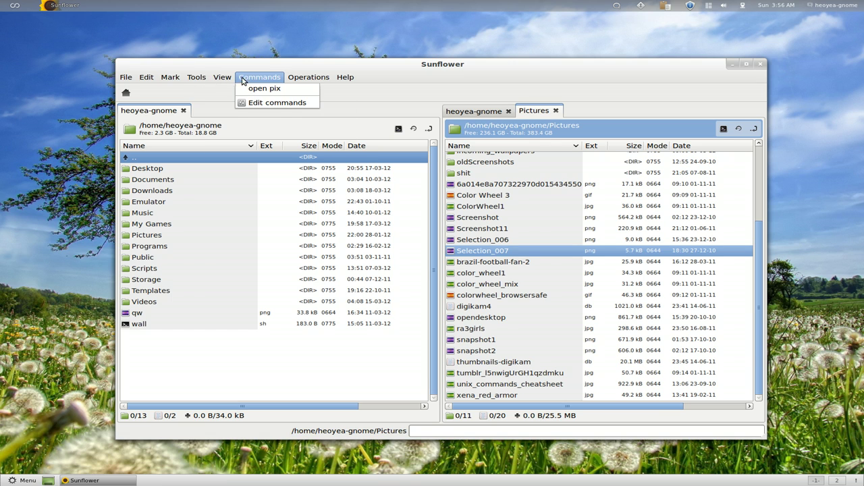
mouse_move(179, 79)
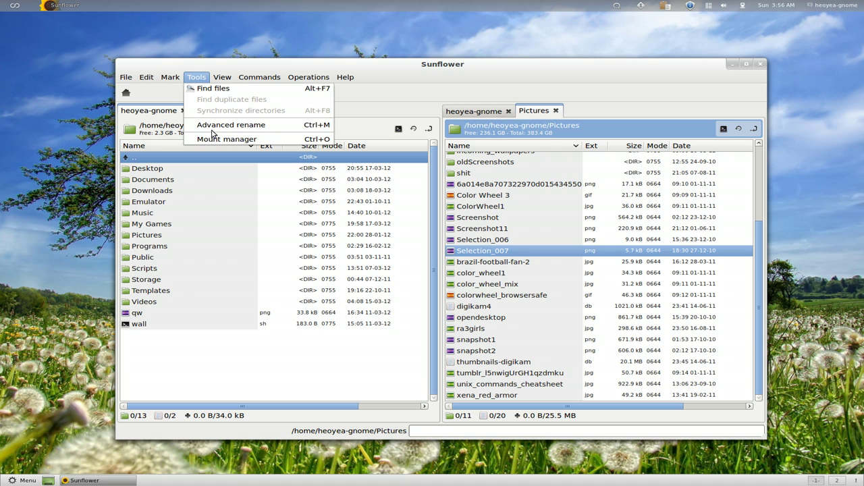
left_click(214, 126)
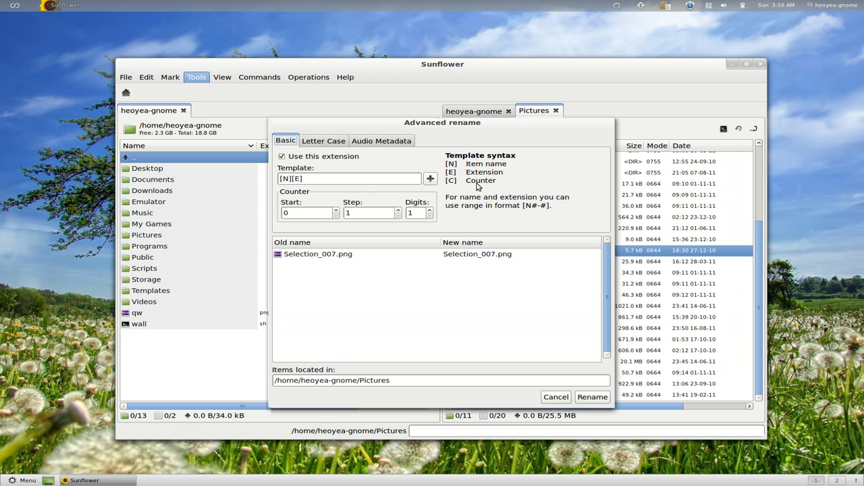
Review the Letter Case and Audio Metadata options of Advanced rename, then cancel the dialog without renaming
left_click(321, 145)
left_click(362, 176)
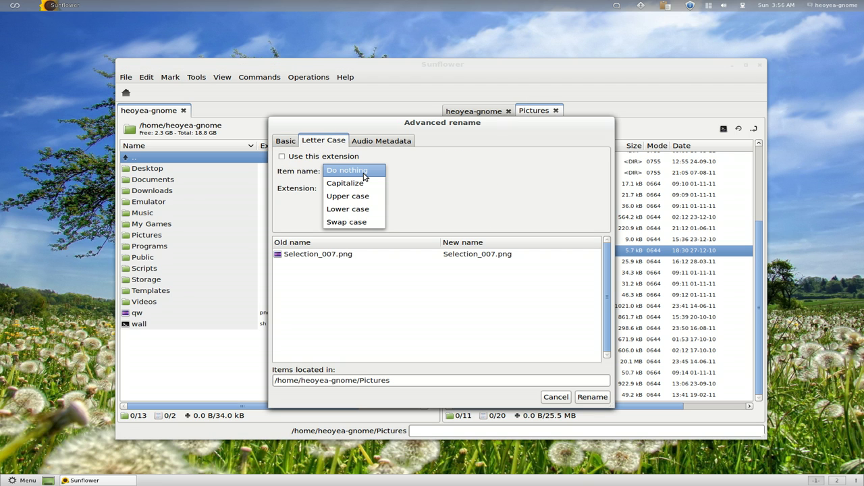
left_click(363, 173)
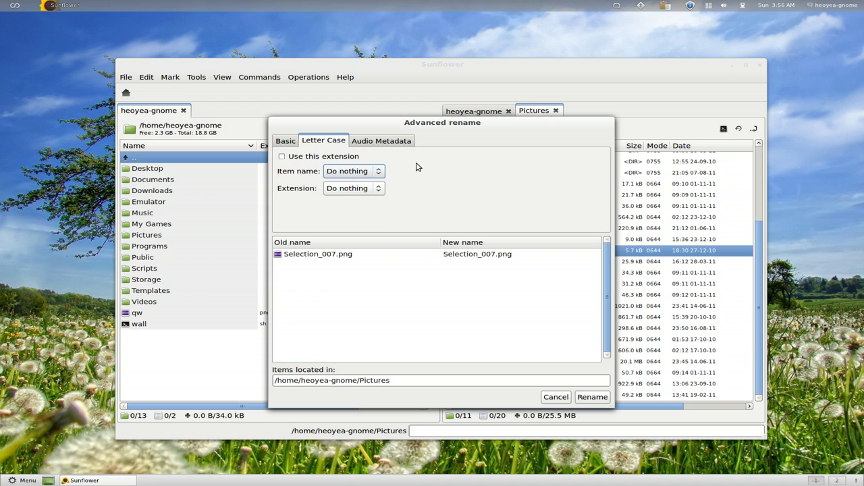
left_click(391, 144)
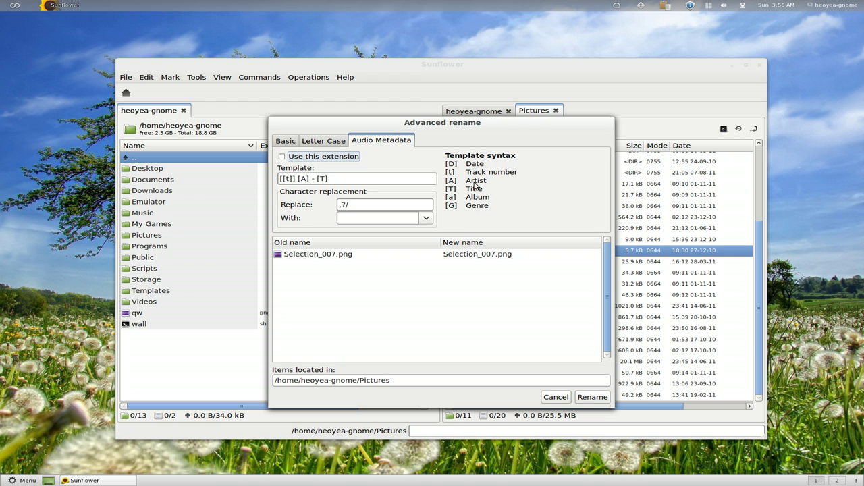
left_click(556, 398)
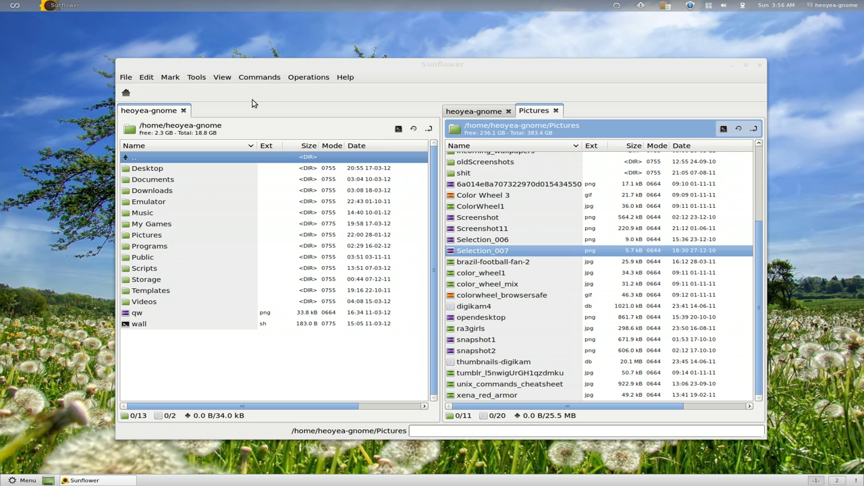
Turn on Fast media preview for the file lists
left_click(312, 81)
mouse_move(243, 81)
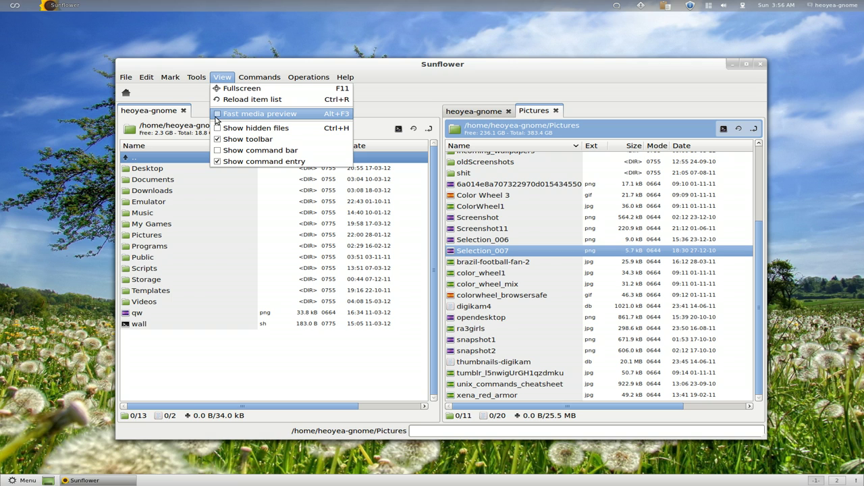
left_click(217, 114)
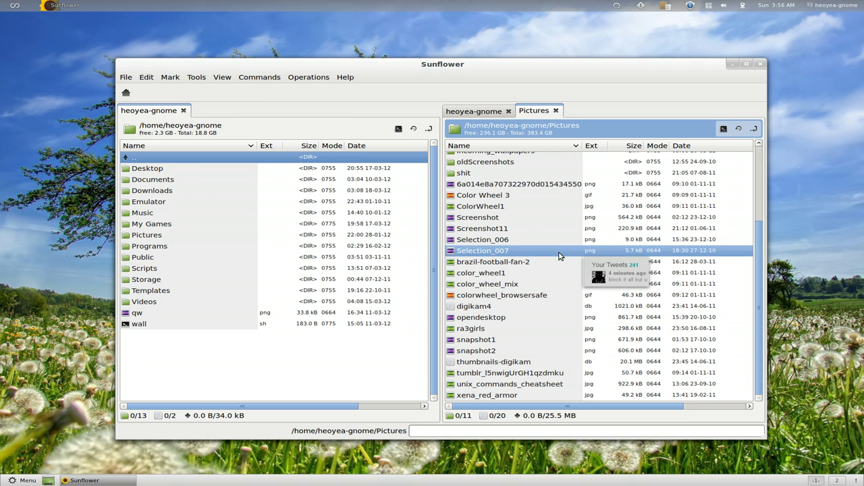
Starting from Screenshot11.png, go down and back up through the Pictures files to examine their preview thumbnails, ending on Screenshot.png
left_click(556, 228)
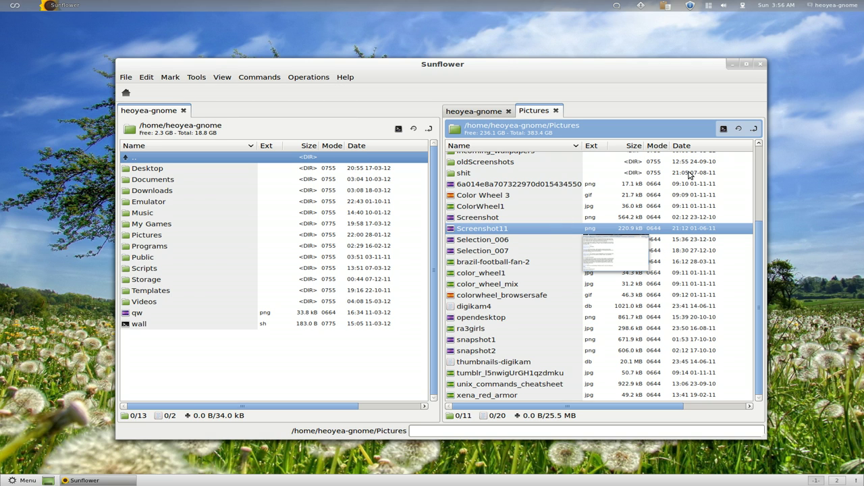
key("Up")
key("Up")
key("Down")
key("Down")
key("Down")
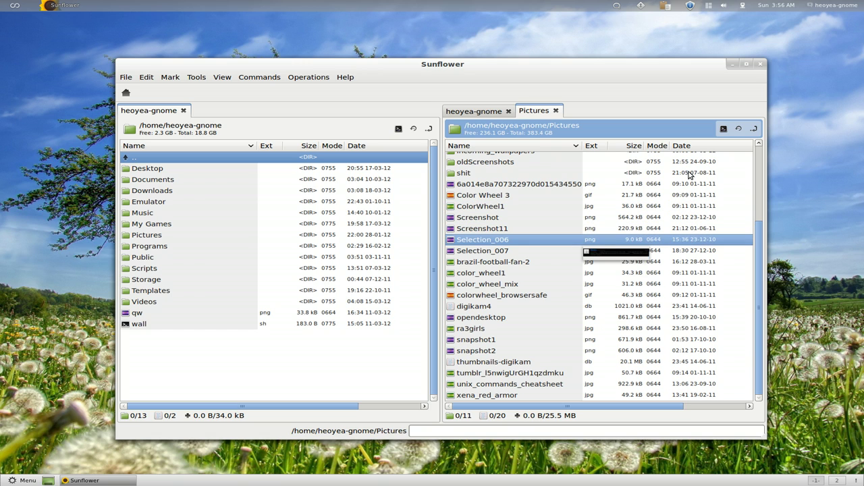
key("Down")
key("Down")
key("Down")
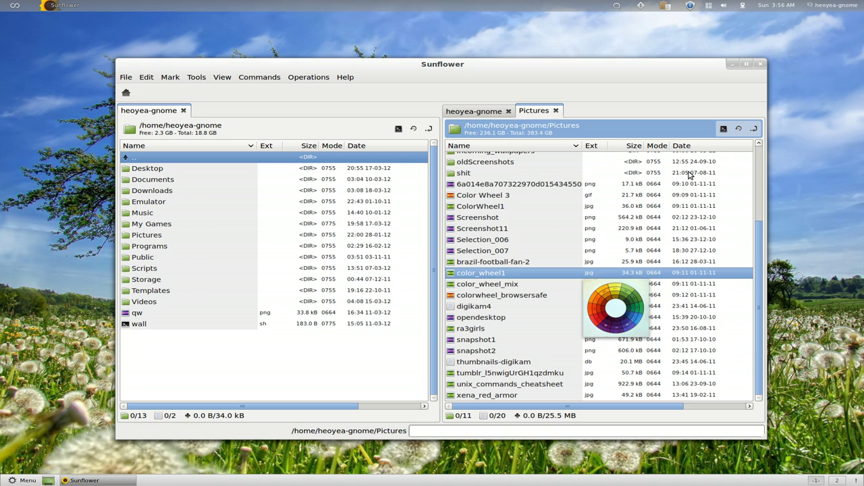
key("Down")
key("Down")
key("Down")
key("Down")
key("Down")
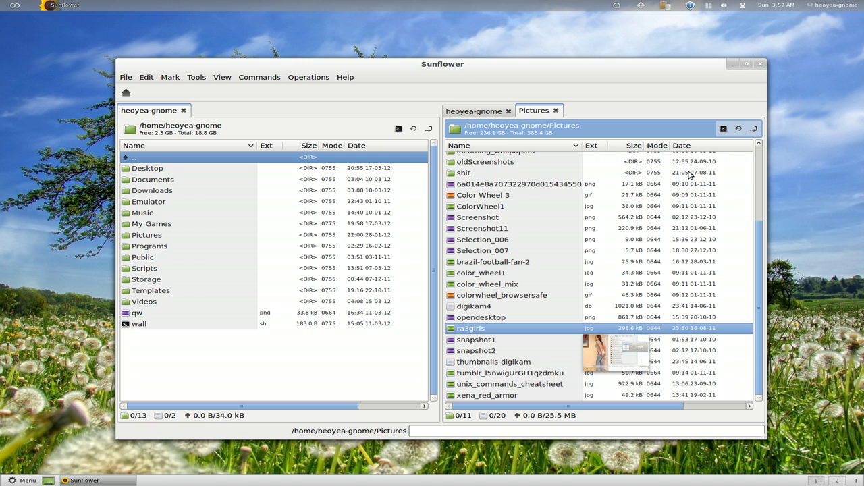
key("Down")
key("Down")
key("Down")
key("Up")
key("Up")
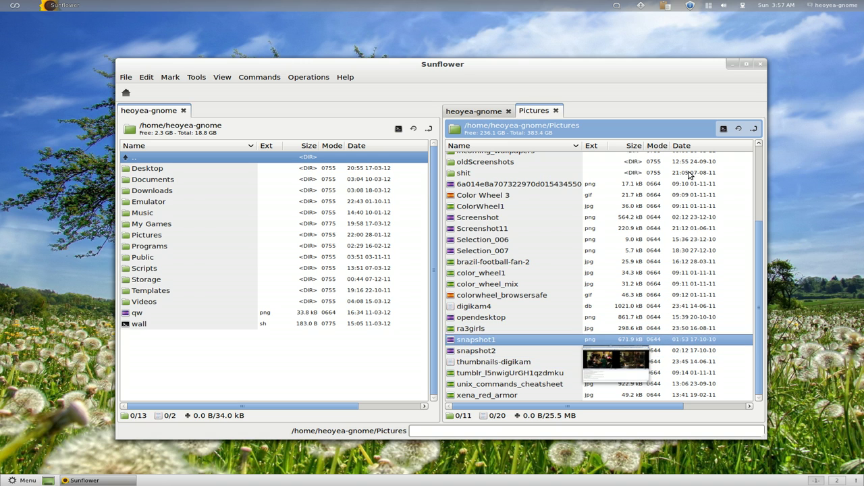
key("Up")
key("Up")
key("Up")
key("Up")
key("Up")
key("Up")
key("Up")
key("Up")
key("Up")
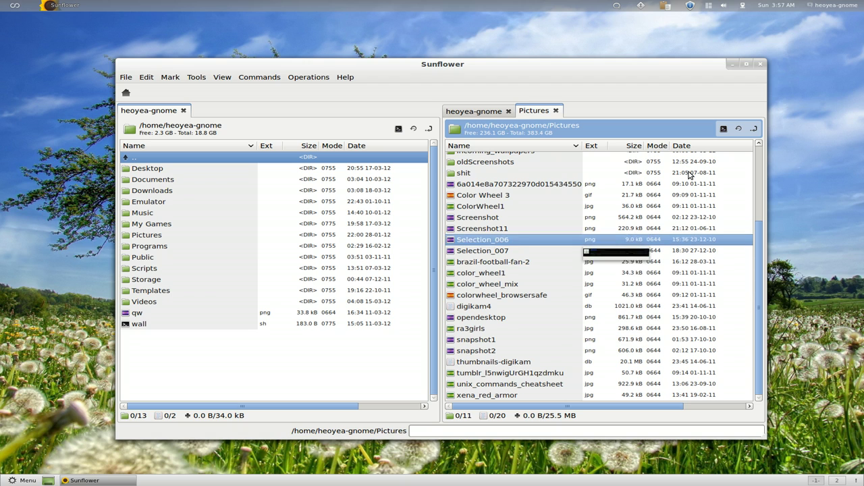
key("Up")
key("Up")
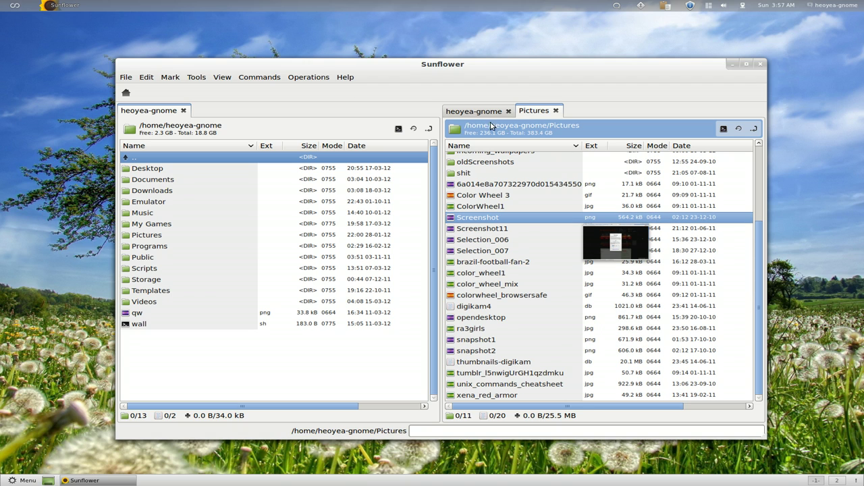
Show the command bar and move the file manager window slightly higher on the desktop
left_click(192, 78)
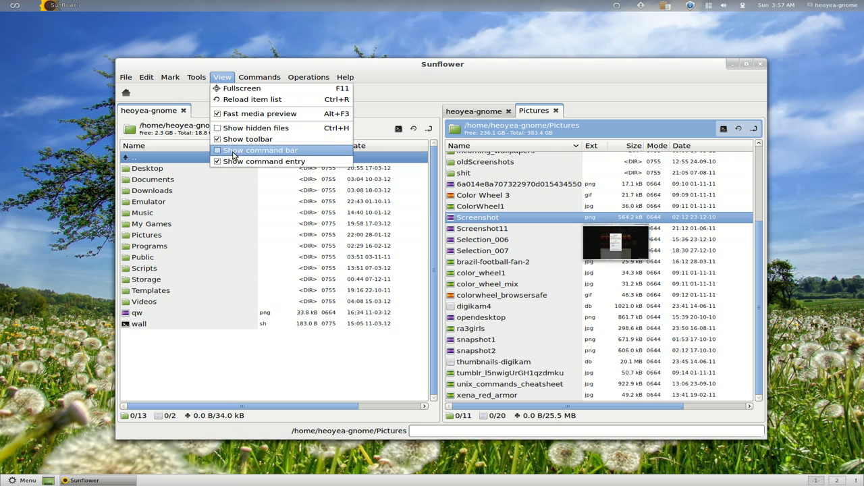
left_click(230, 151)
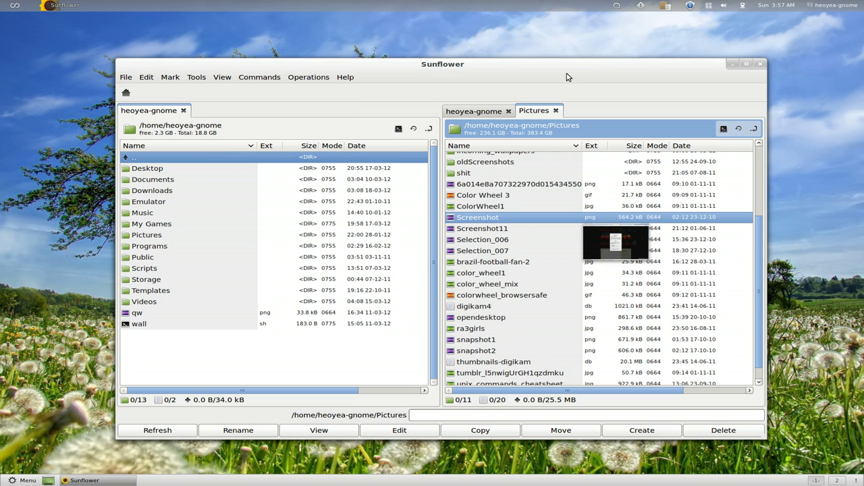
left_click_drag(583, 66, 585, 41)
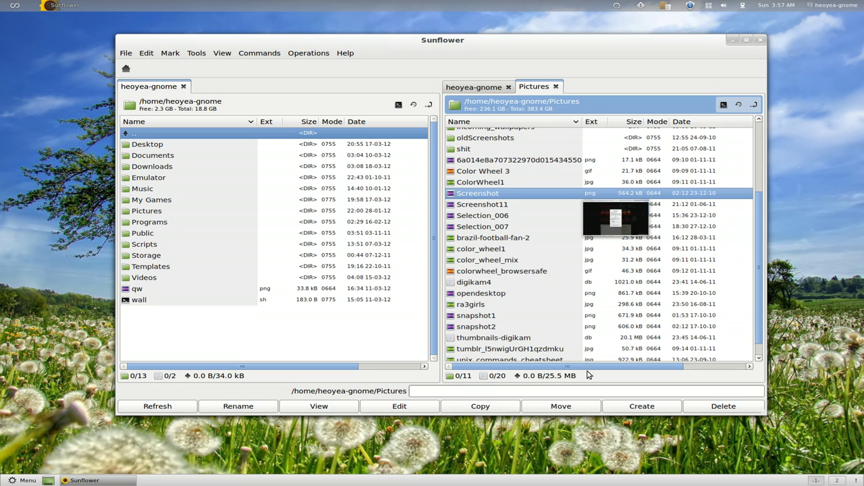
Copy Selection_007.png from the Pictures folder to the home folder with the default copy options, then select the copy
left_click(507, 228)
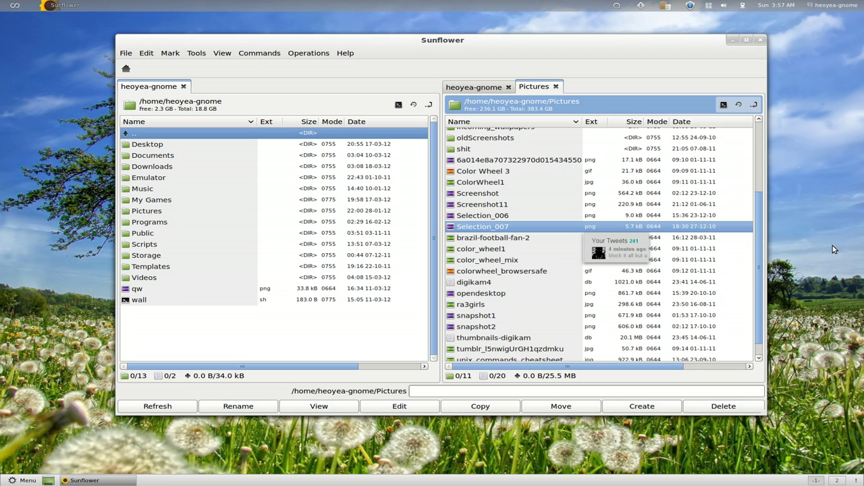
key("Tab")
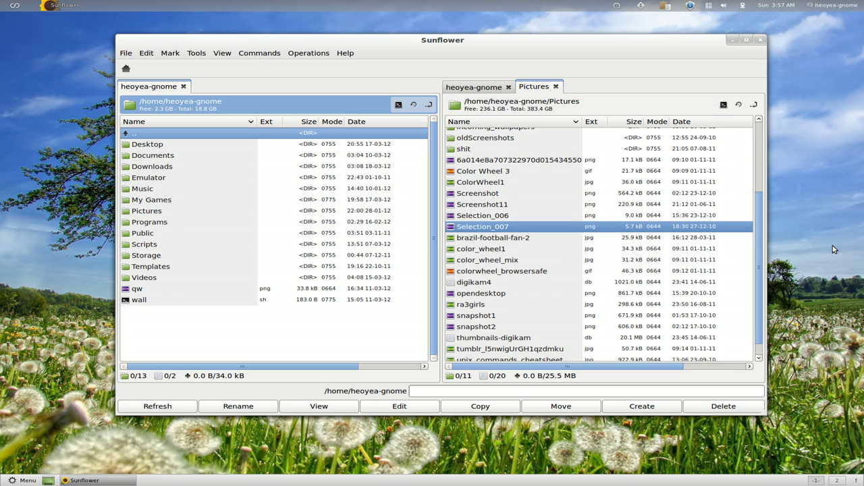
key("F5")
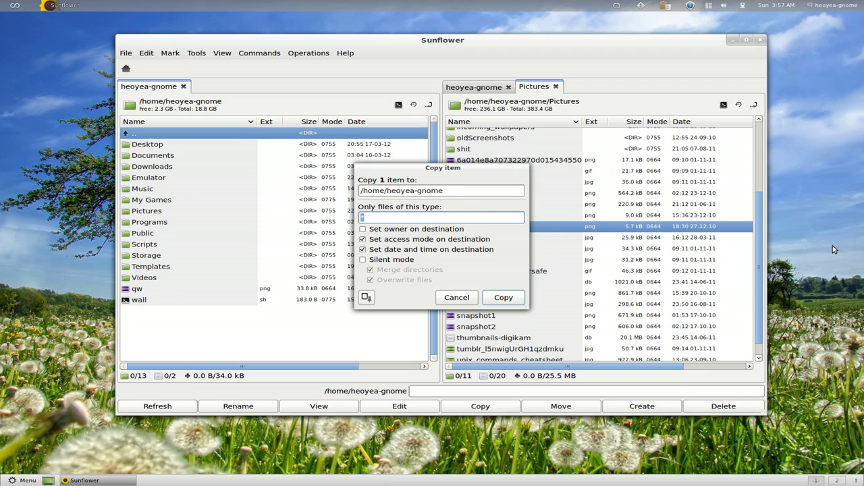
key("Tab")
key("Tab")
key("Tab")
key("Tab")
key("Tab")
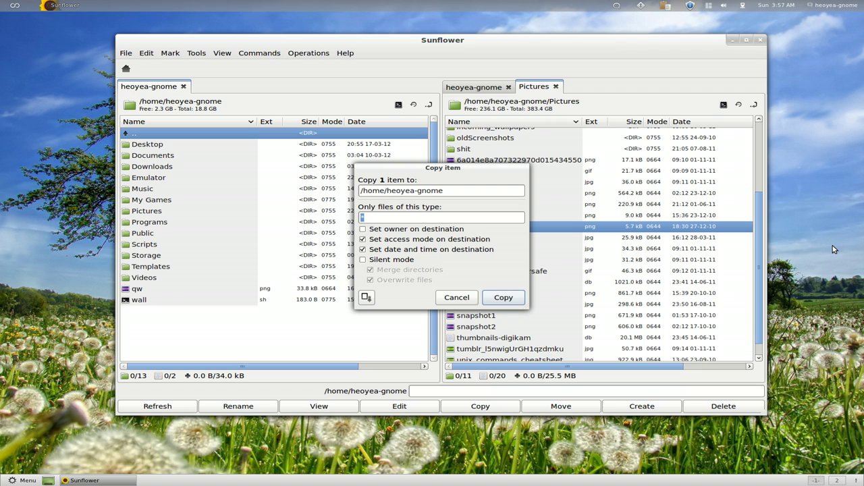
key("Return")
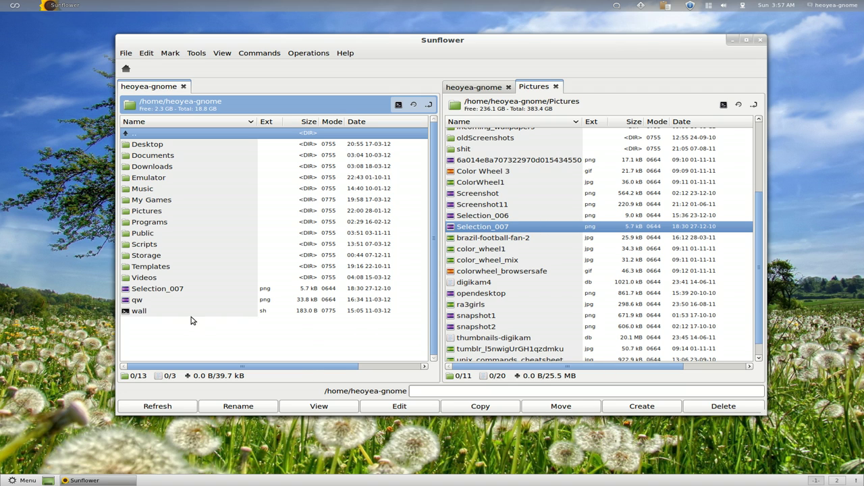
left_click(176, 290)
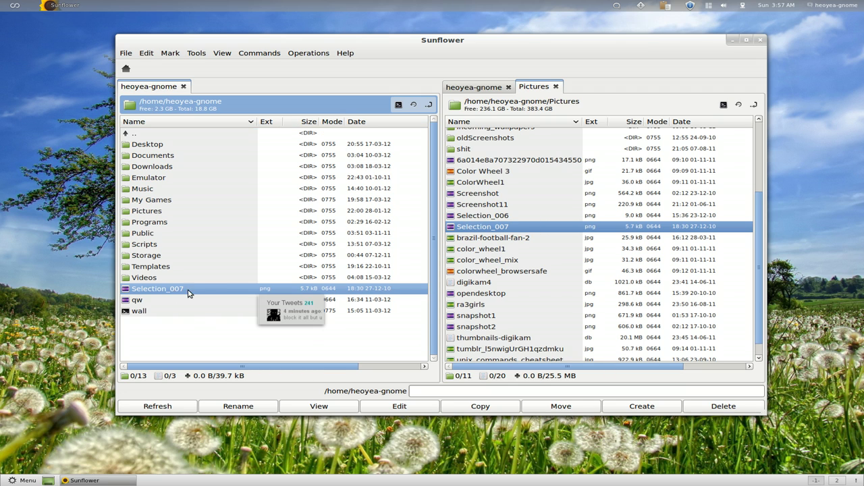
Select Selection_006.png in the Pictures folder and open the Plugins section of the preferences
left_click(511, 216)
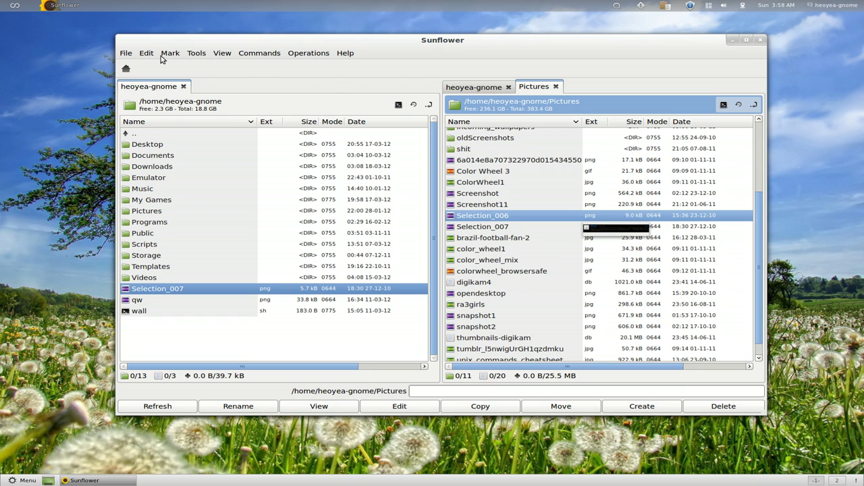
left_click(198, 57)
left_click(179, 164)
left_click(298, 214)
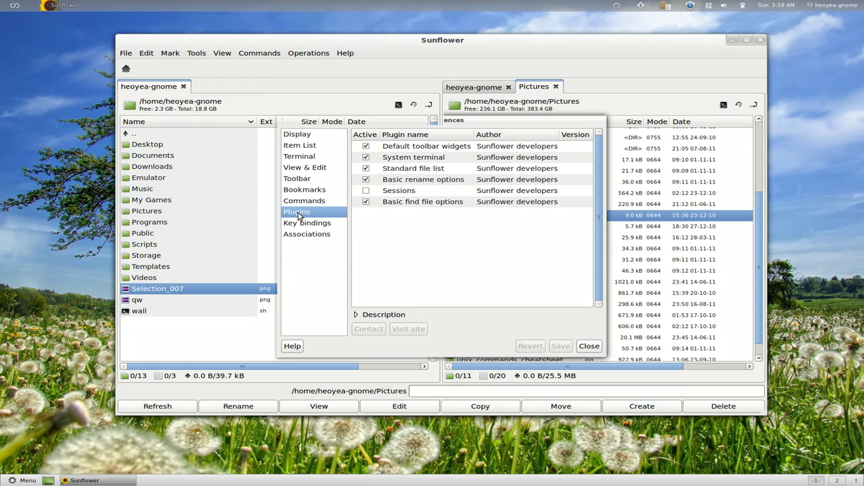
Enlarge the Preferences window and examine the key bindings listed under Item List, Plugin Base and Terminal
left_click(319, 228)
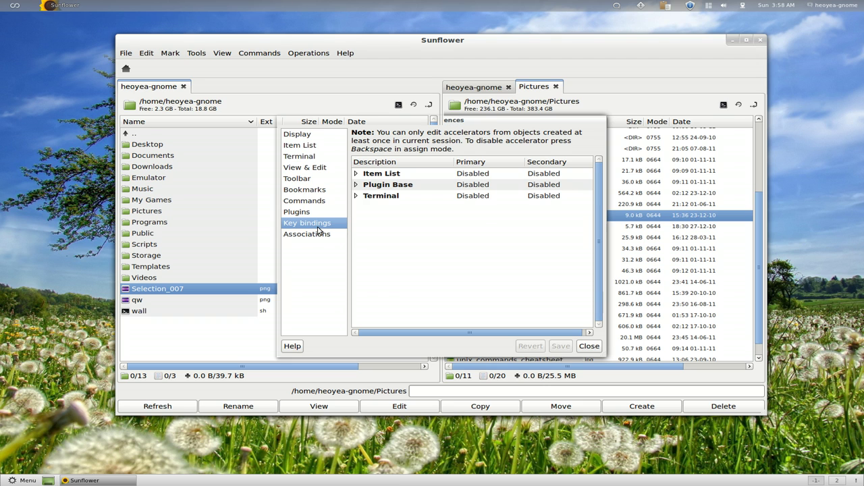
left_click_drag(438, 126, 368, 99)
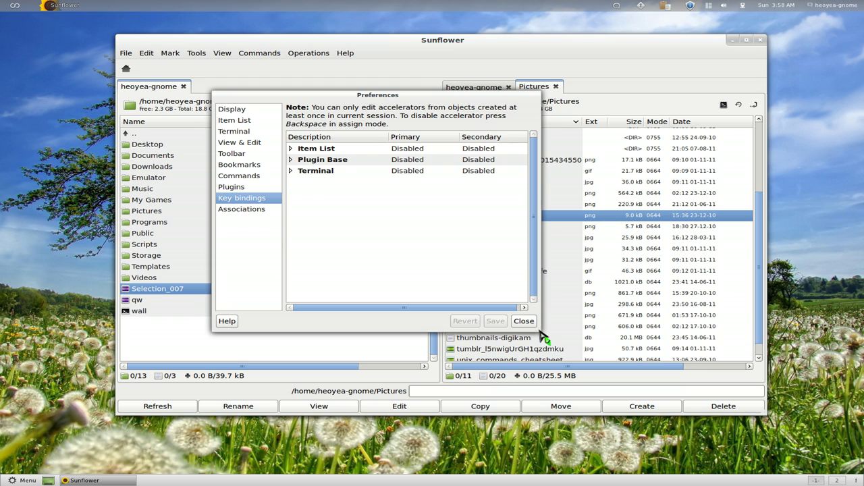
left_click_drag(540, 332, 708, 444)
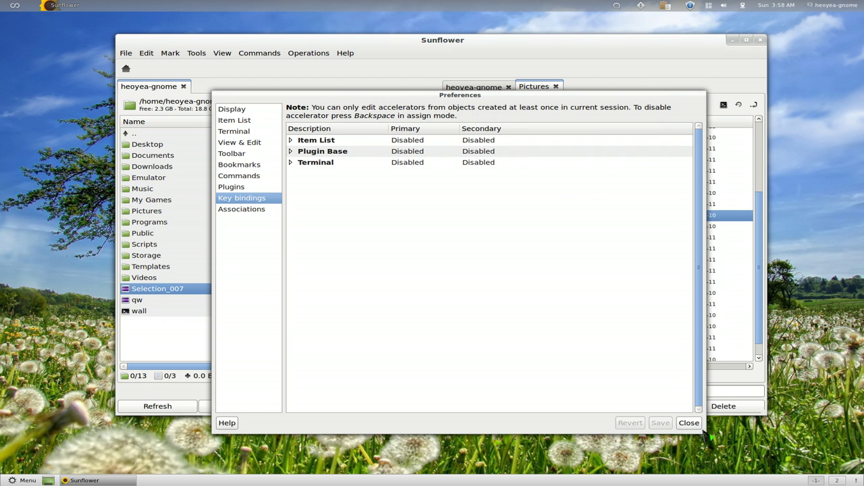
left_click(291, 140)
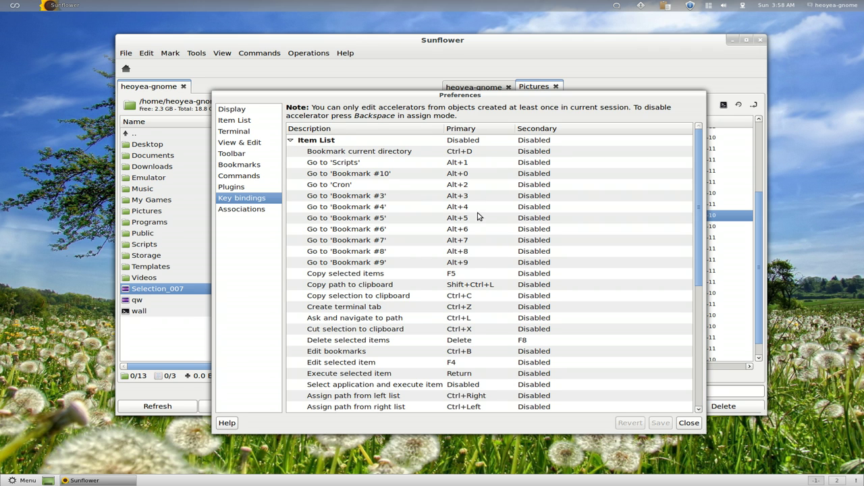
scroll(484, 309, "down", 3)
scroll(485, 309, "down", 2)
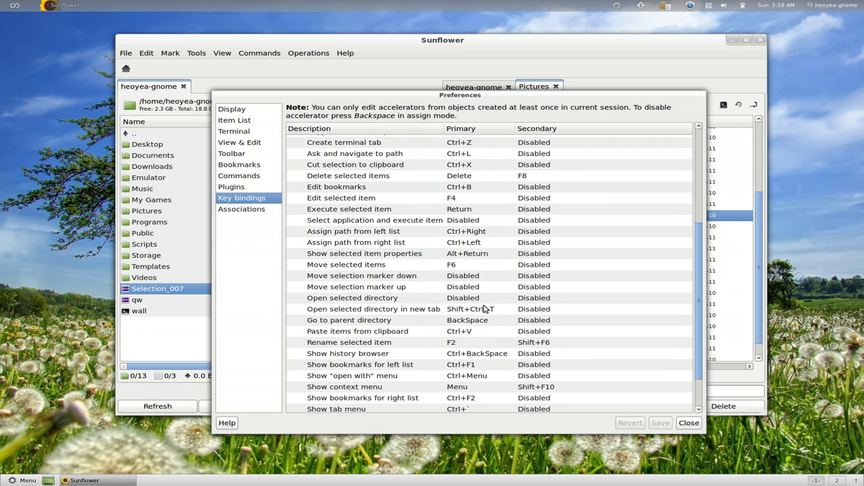
scroll(486, 345, "down", 2)
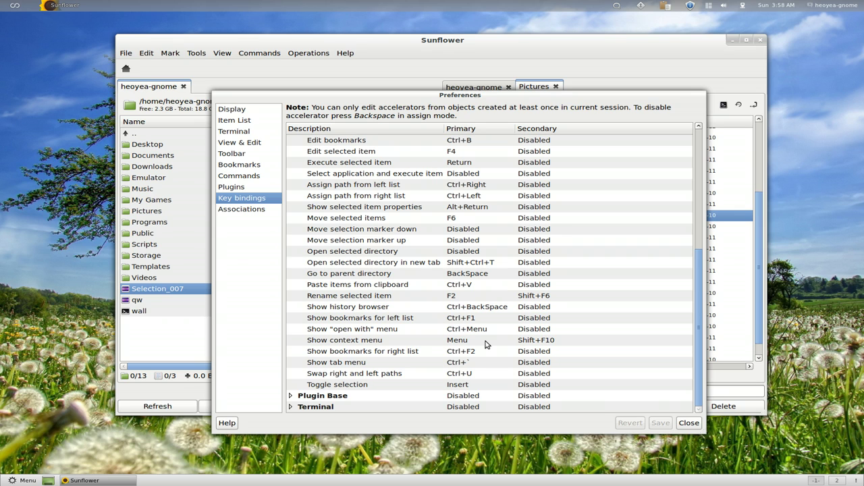
left_click(291, 396)
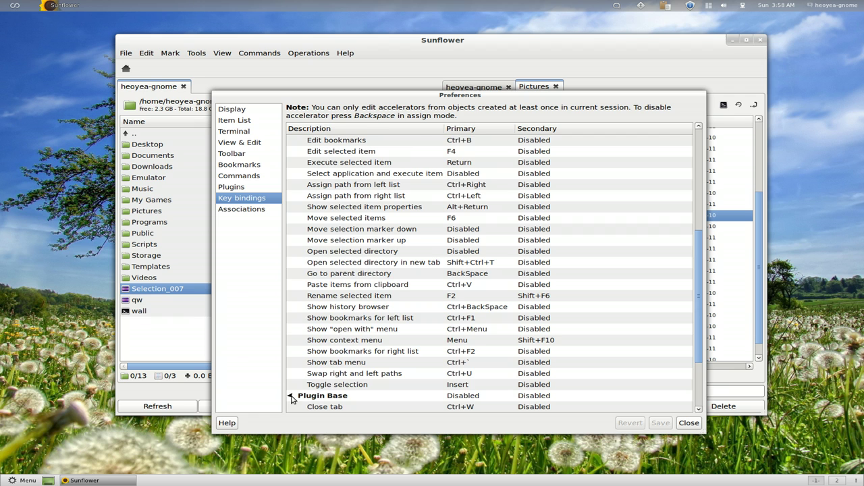
scroll(448, 343, "down", 3)
left_click(291, 407)
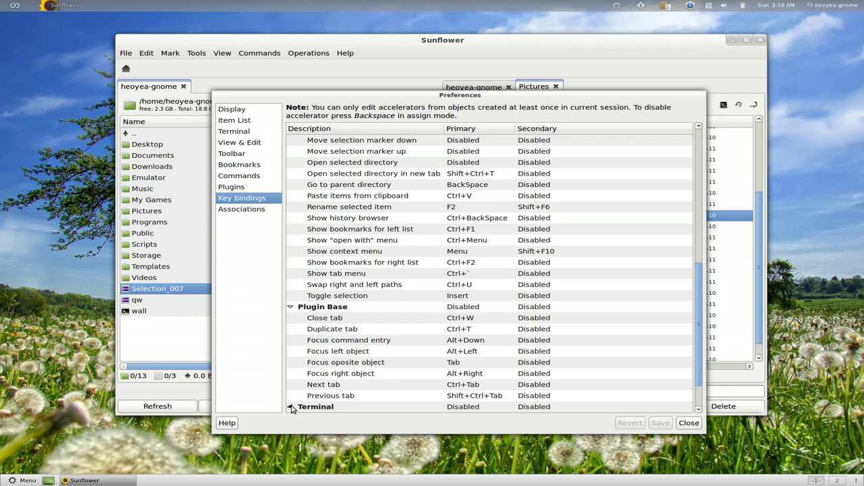
scroll(446, 348, "down", 2)
scroll(446, 348, "up", 15)
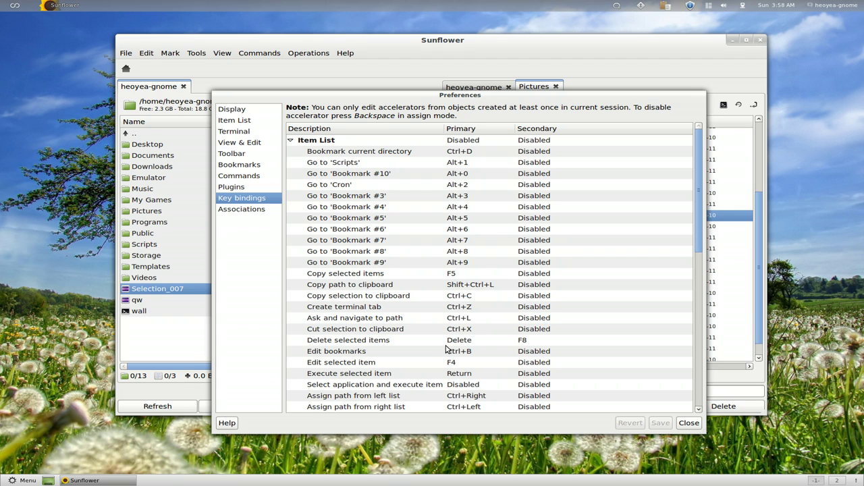
View the Add mime type prompt in the Associations preferences, cancel it, and close the preferences
left_click(248, 211)
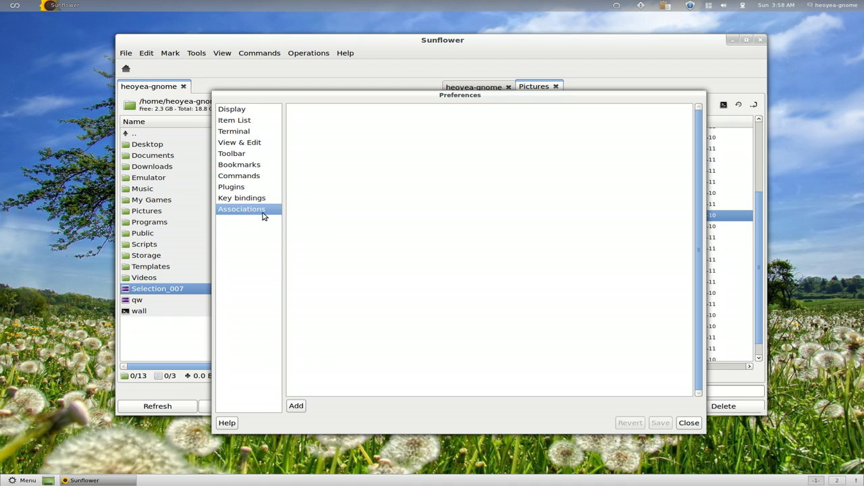
left_click(299, 407)
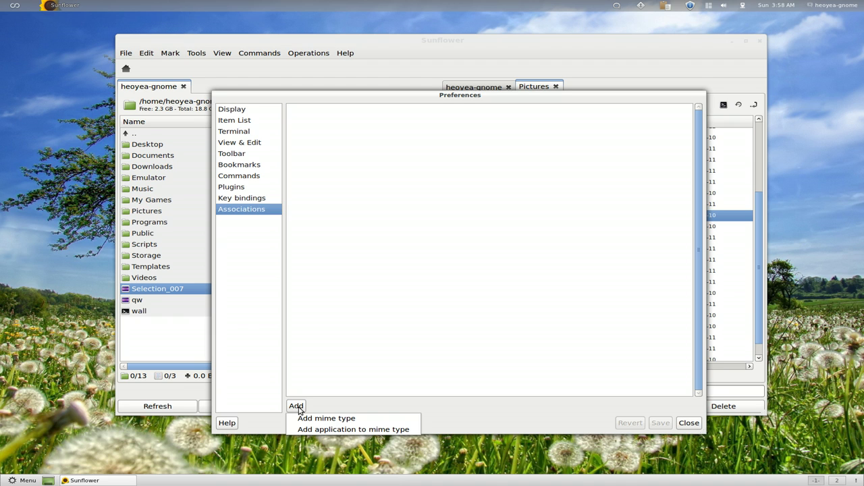
left_click(332, 423)
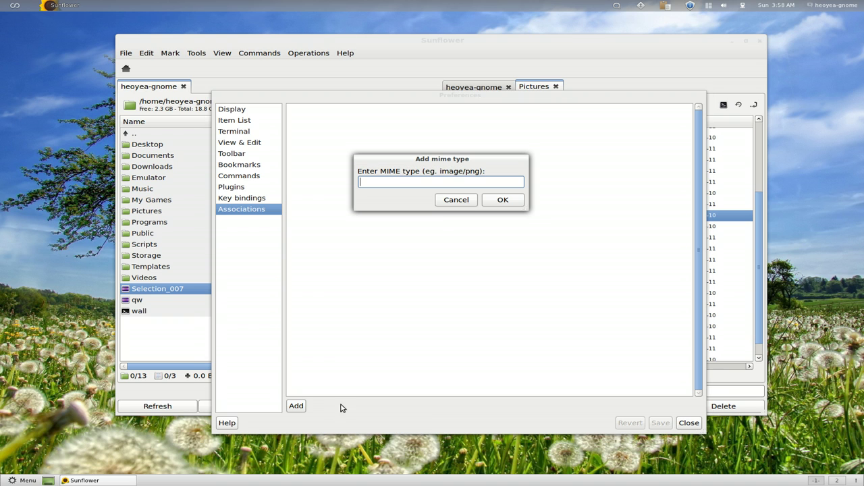
left_click(453, 201)
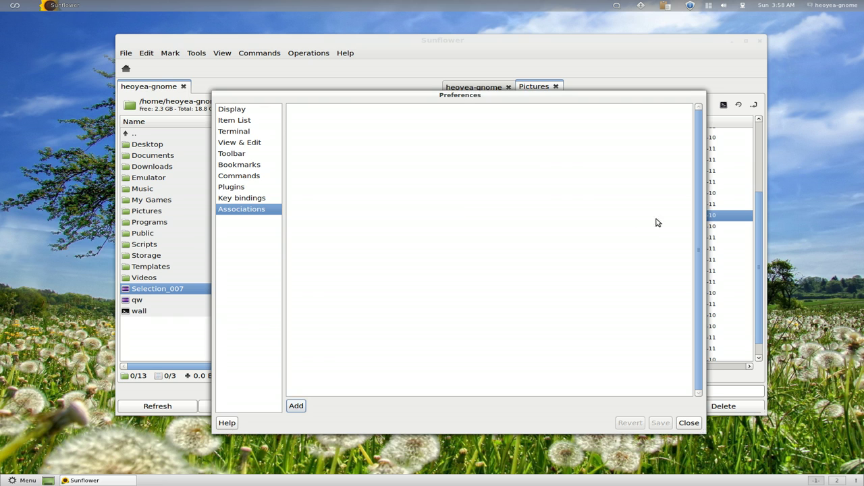
left_click(685, 423)
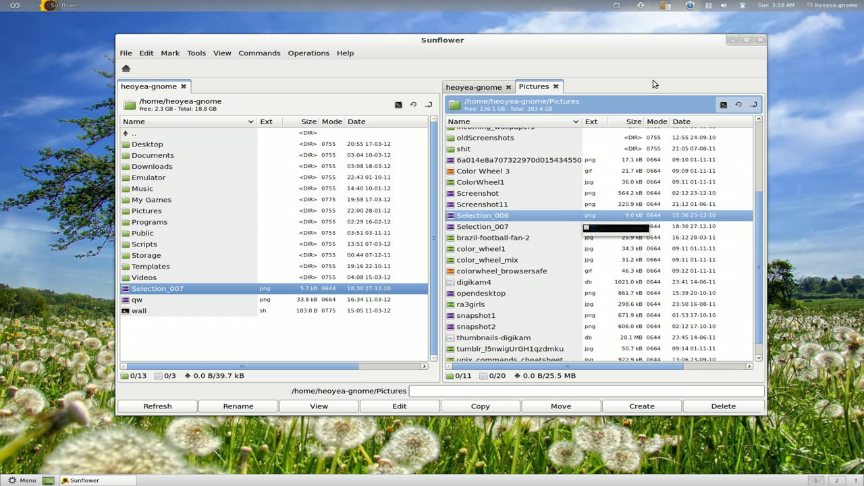